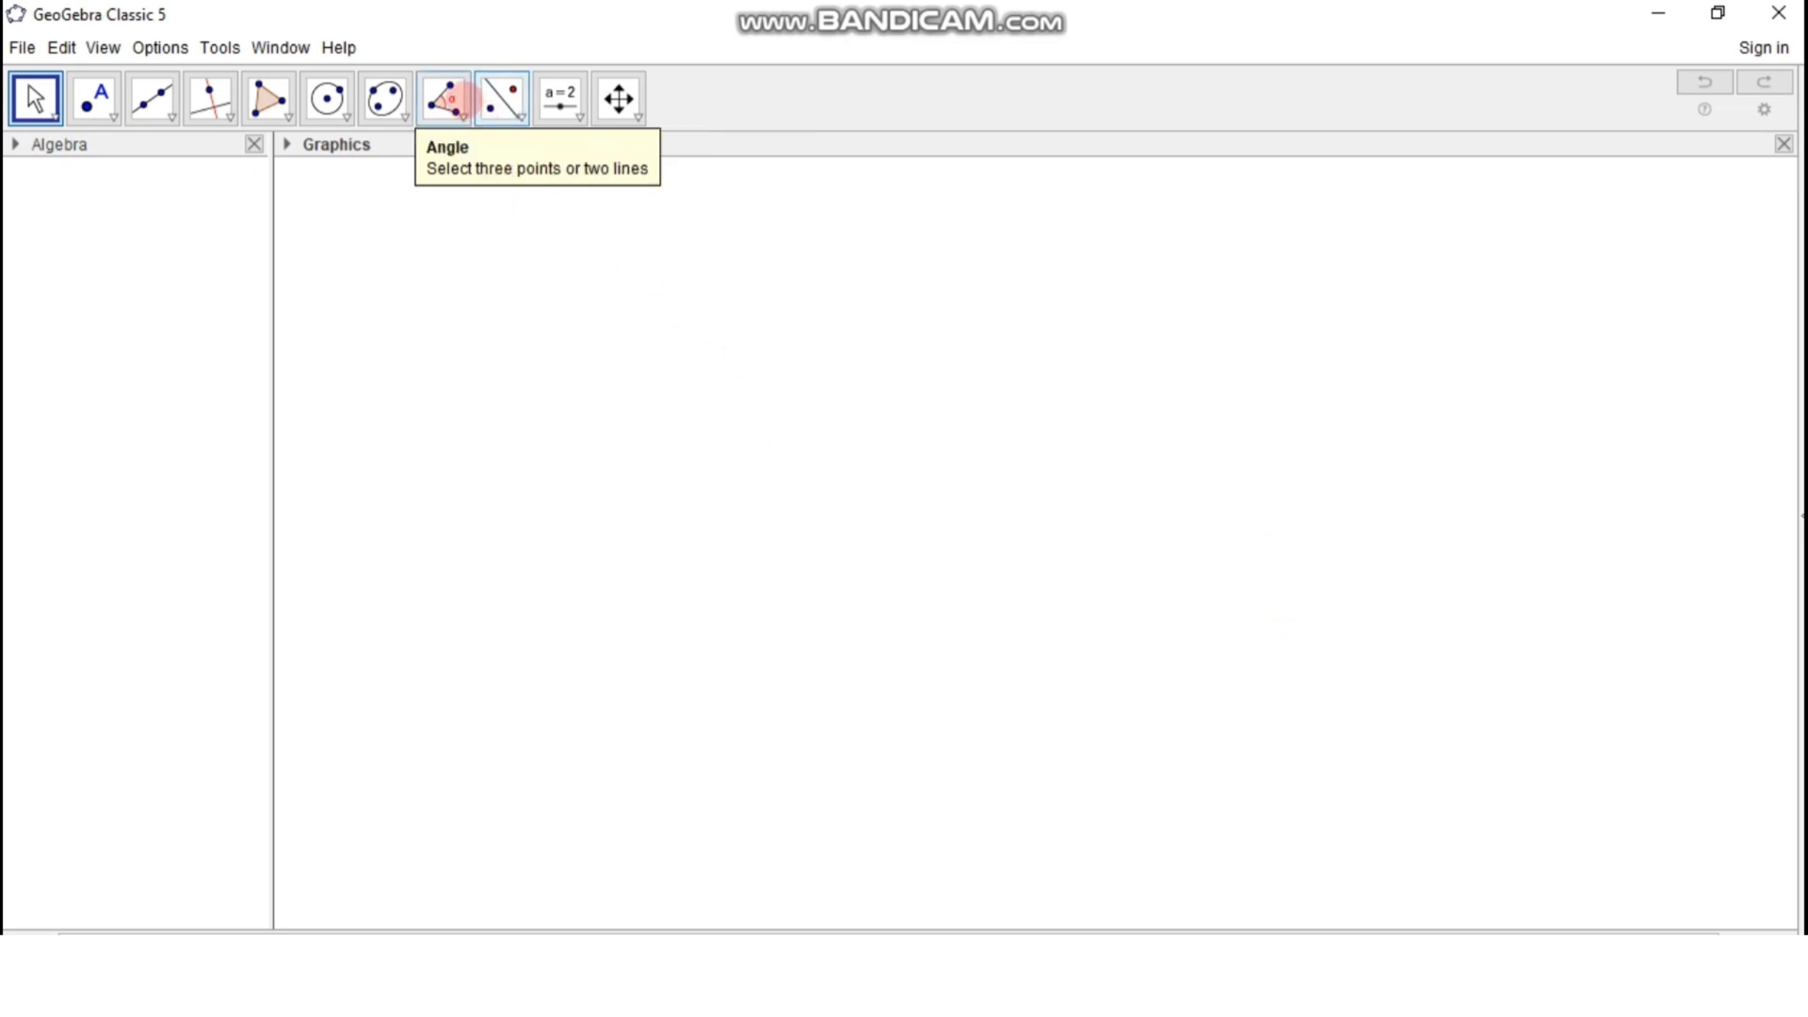
# Step: Place points A, B, C and measure angle ABC as α = 62.95°
pyautogui.click(448, 100)
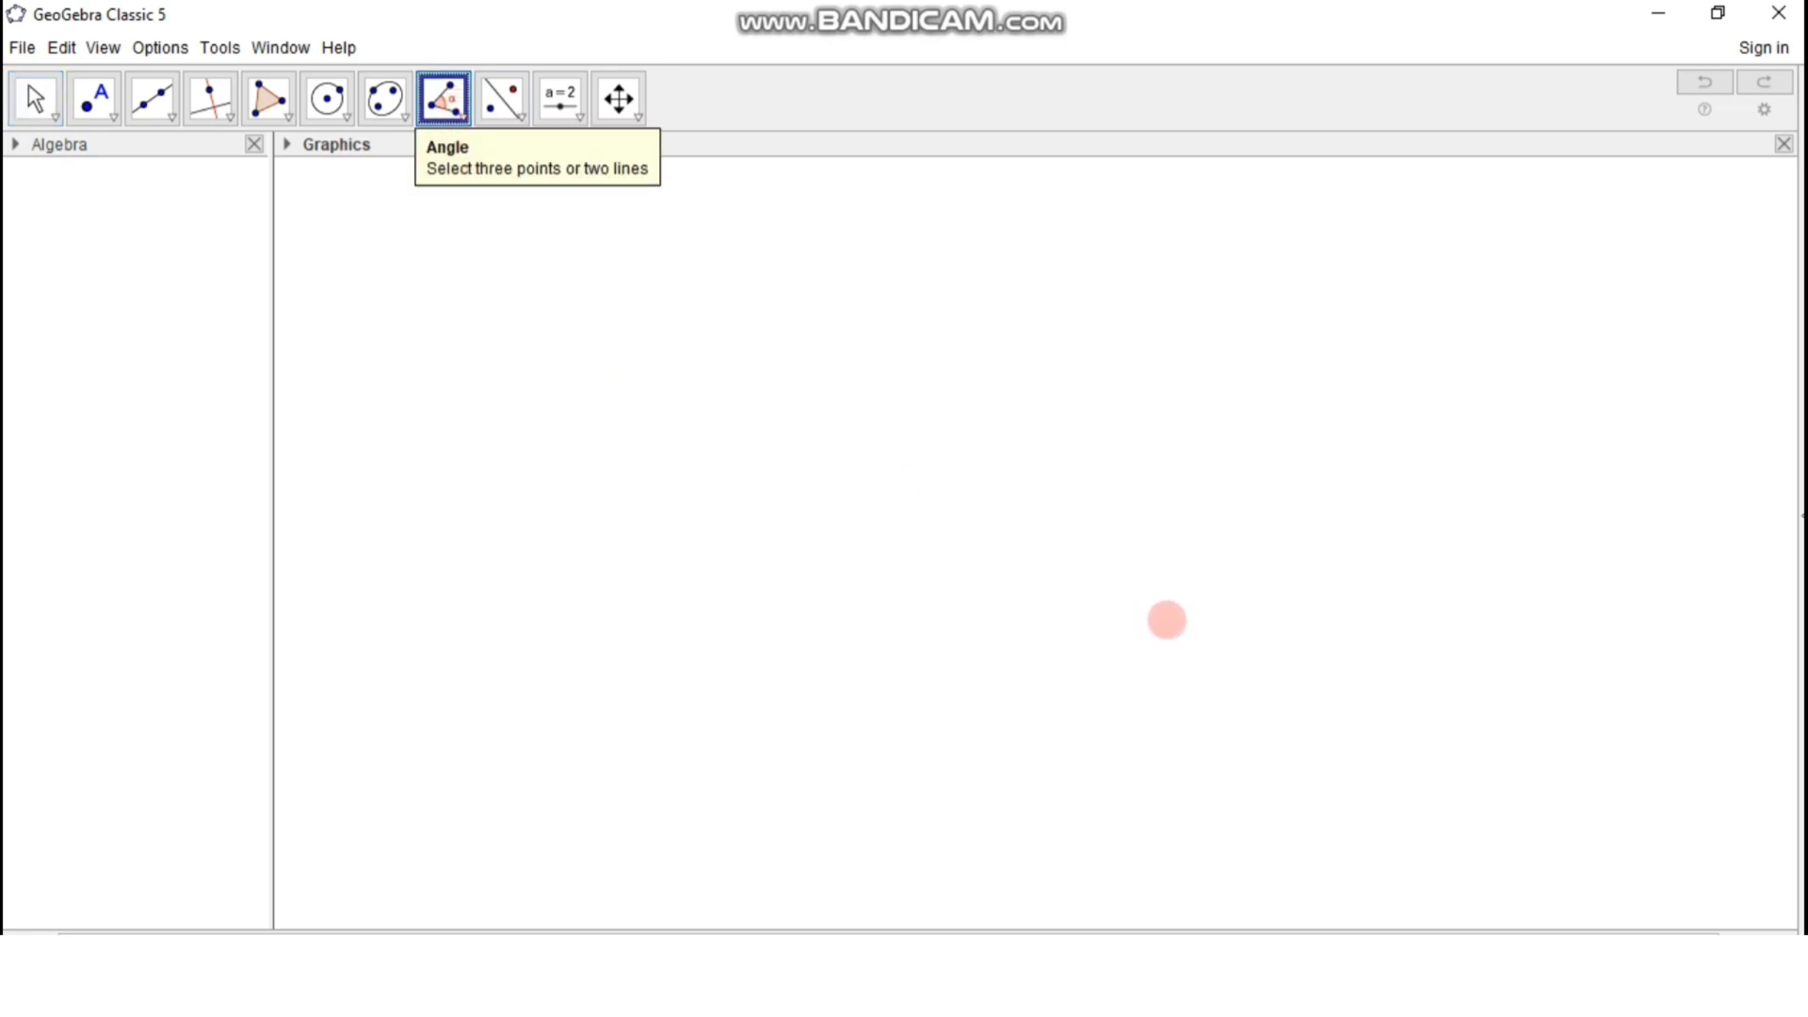
pyautogui.click(1174, 666)
pyautogui.click(715, 675)
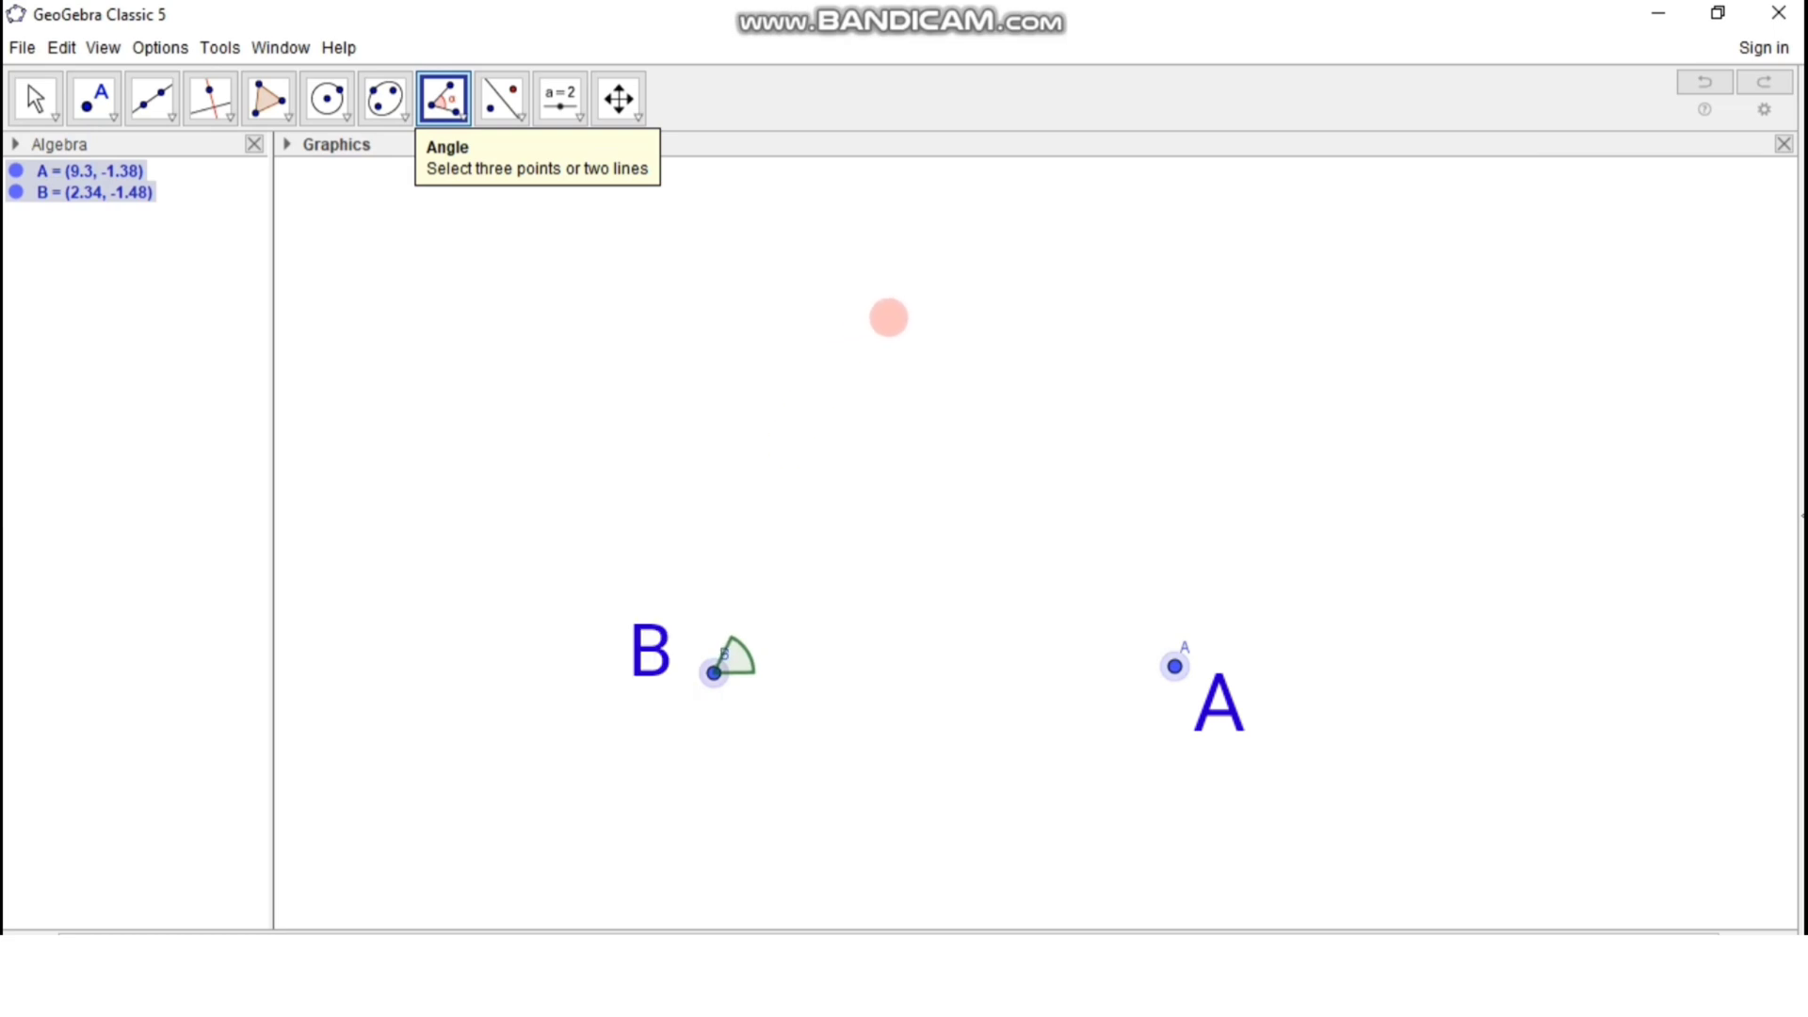
pyautogui.click(889, 318)
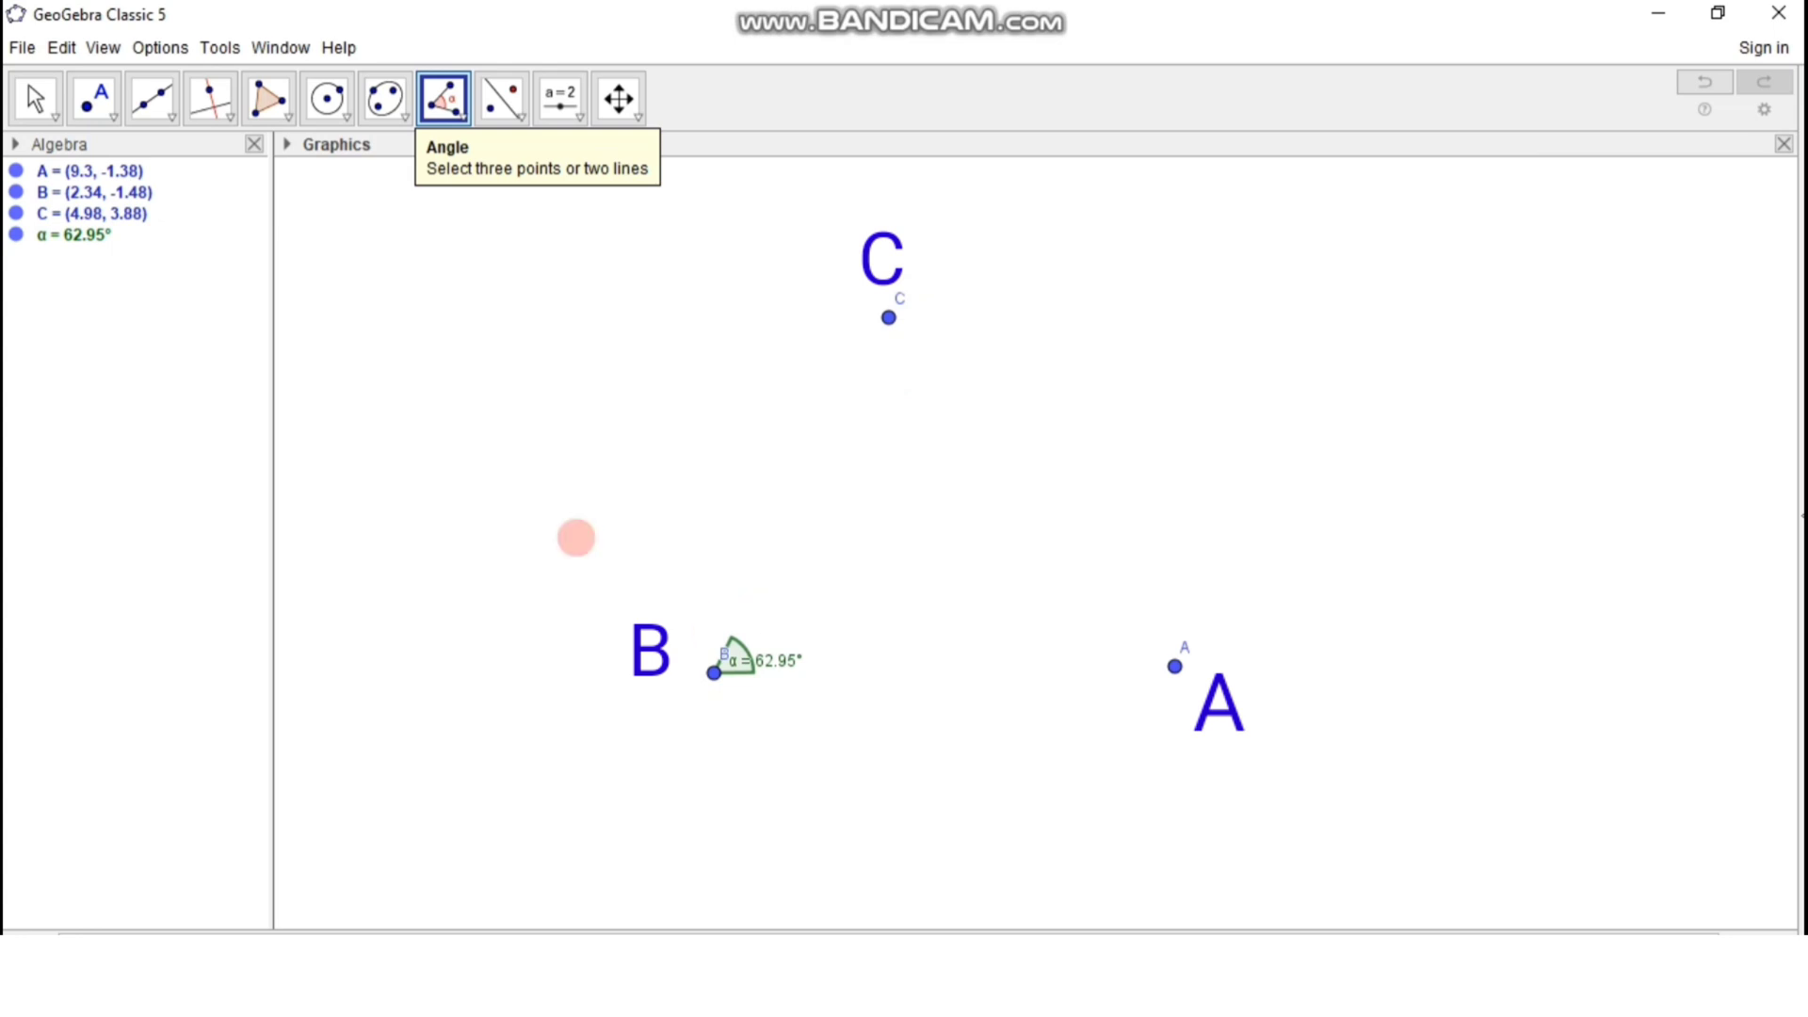
# Step: Draw line f through A and B, and line g through C and B
pyautogui.click(152, 98)
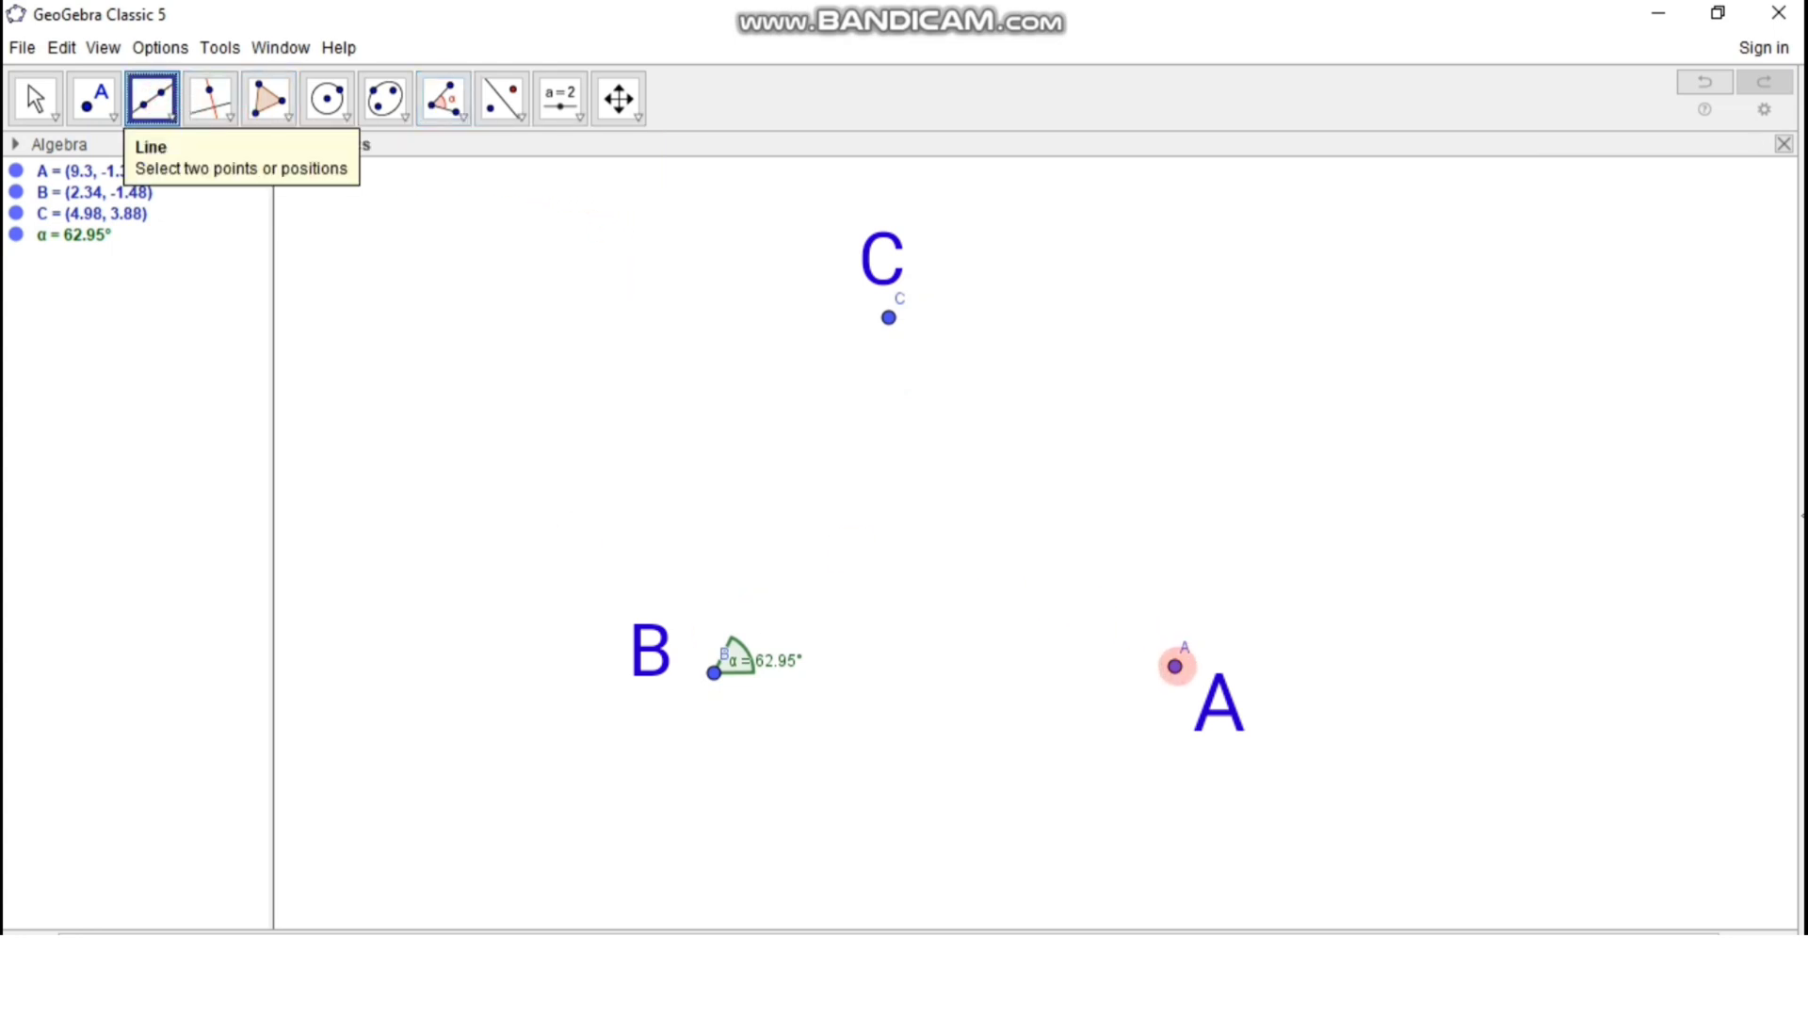
pyautogui.click(1175, 665)
pyautogui.click(714, 672)
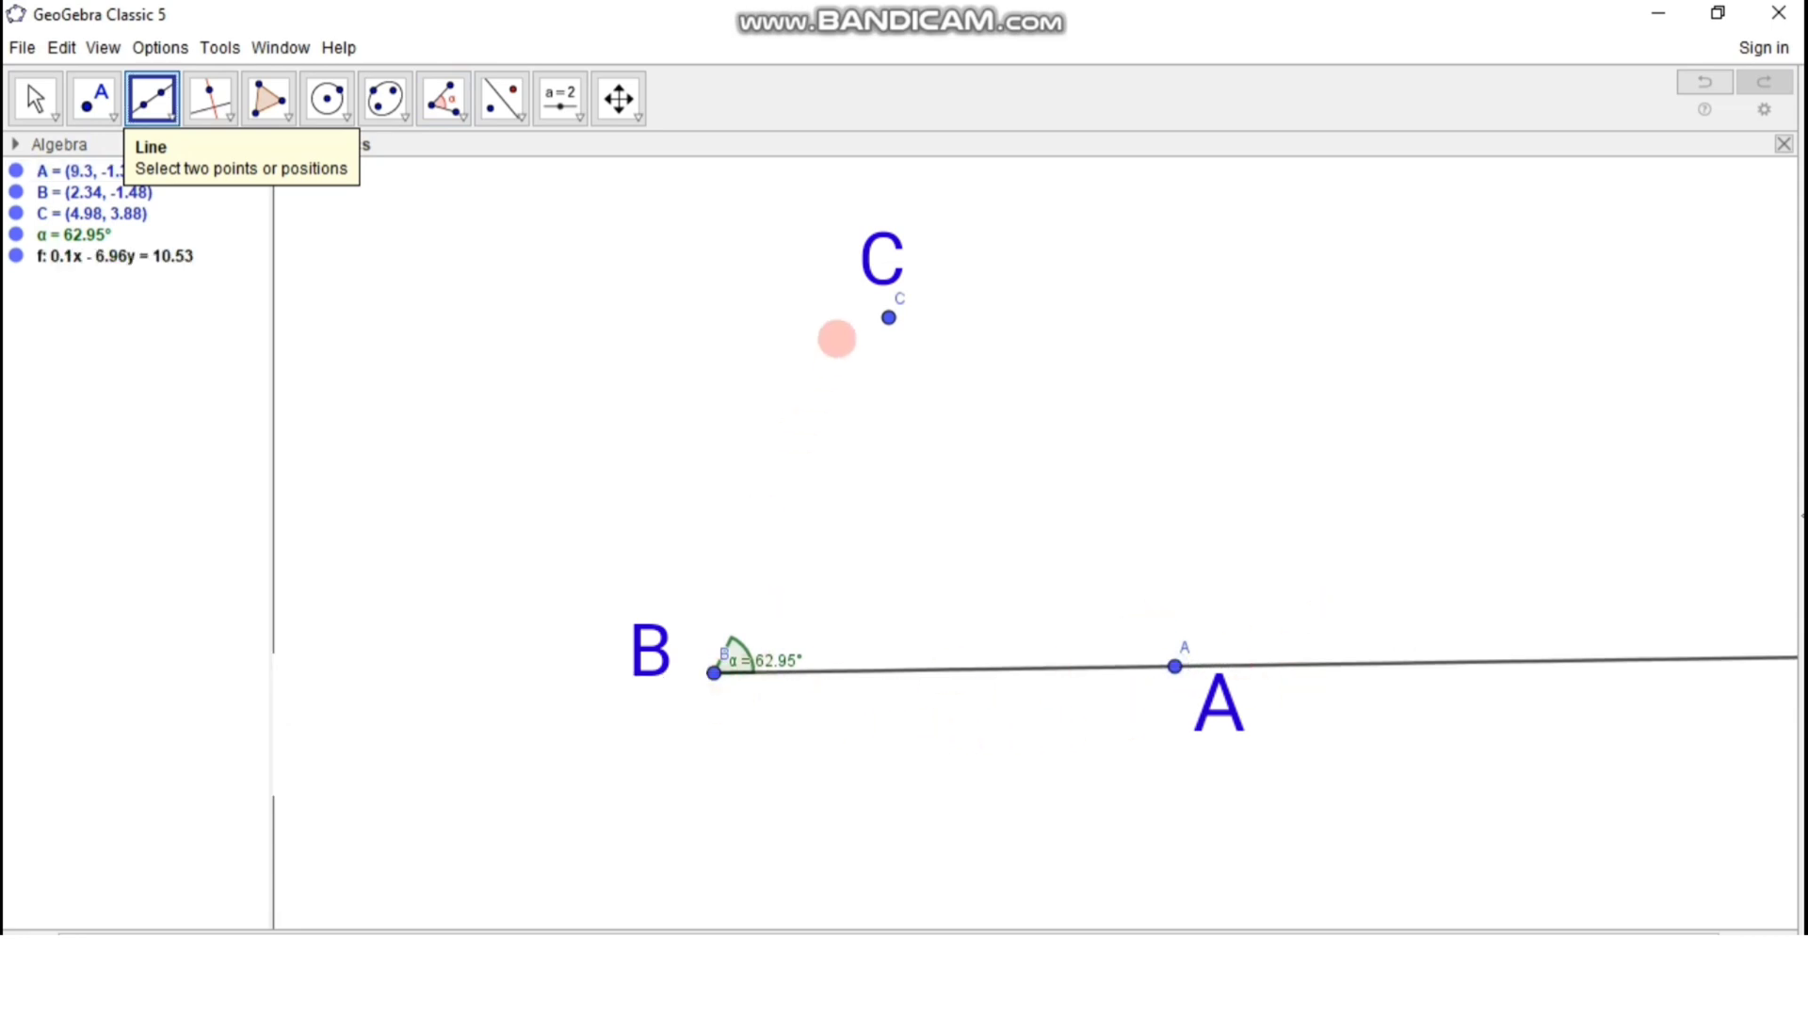
pyautogui.click(889, 318)
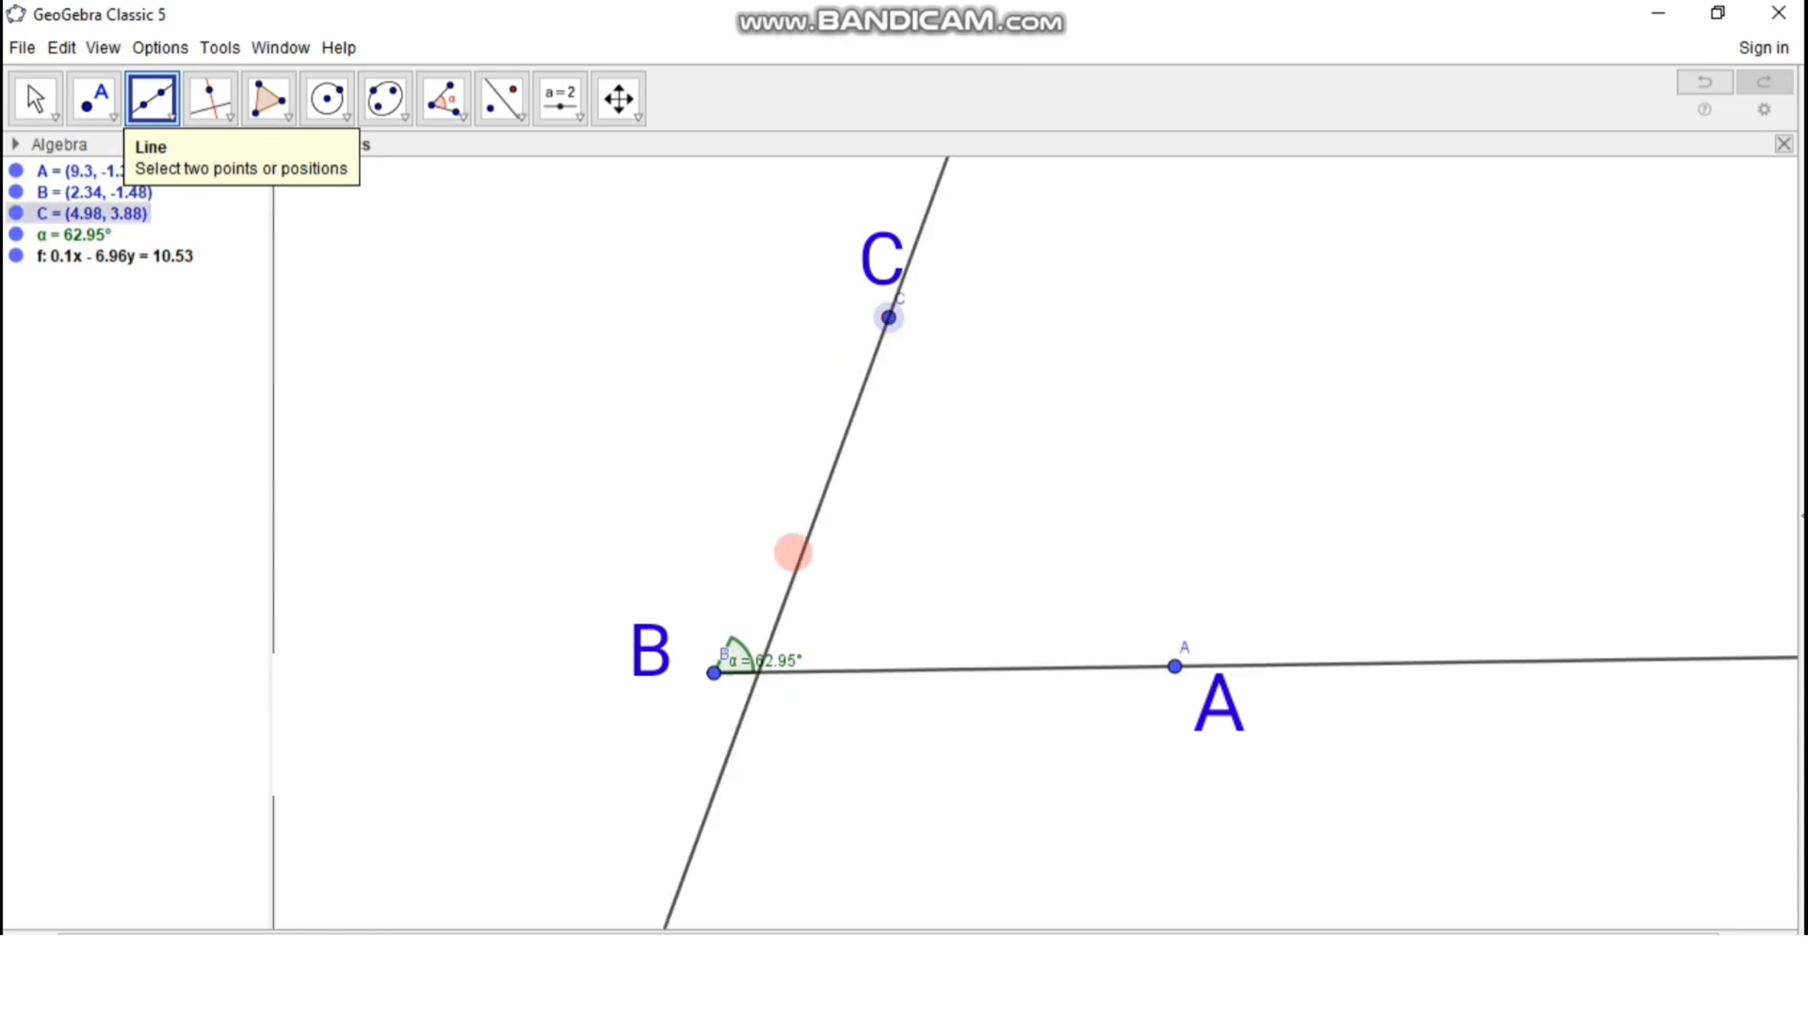
pyautogui.click(714, 672)
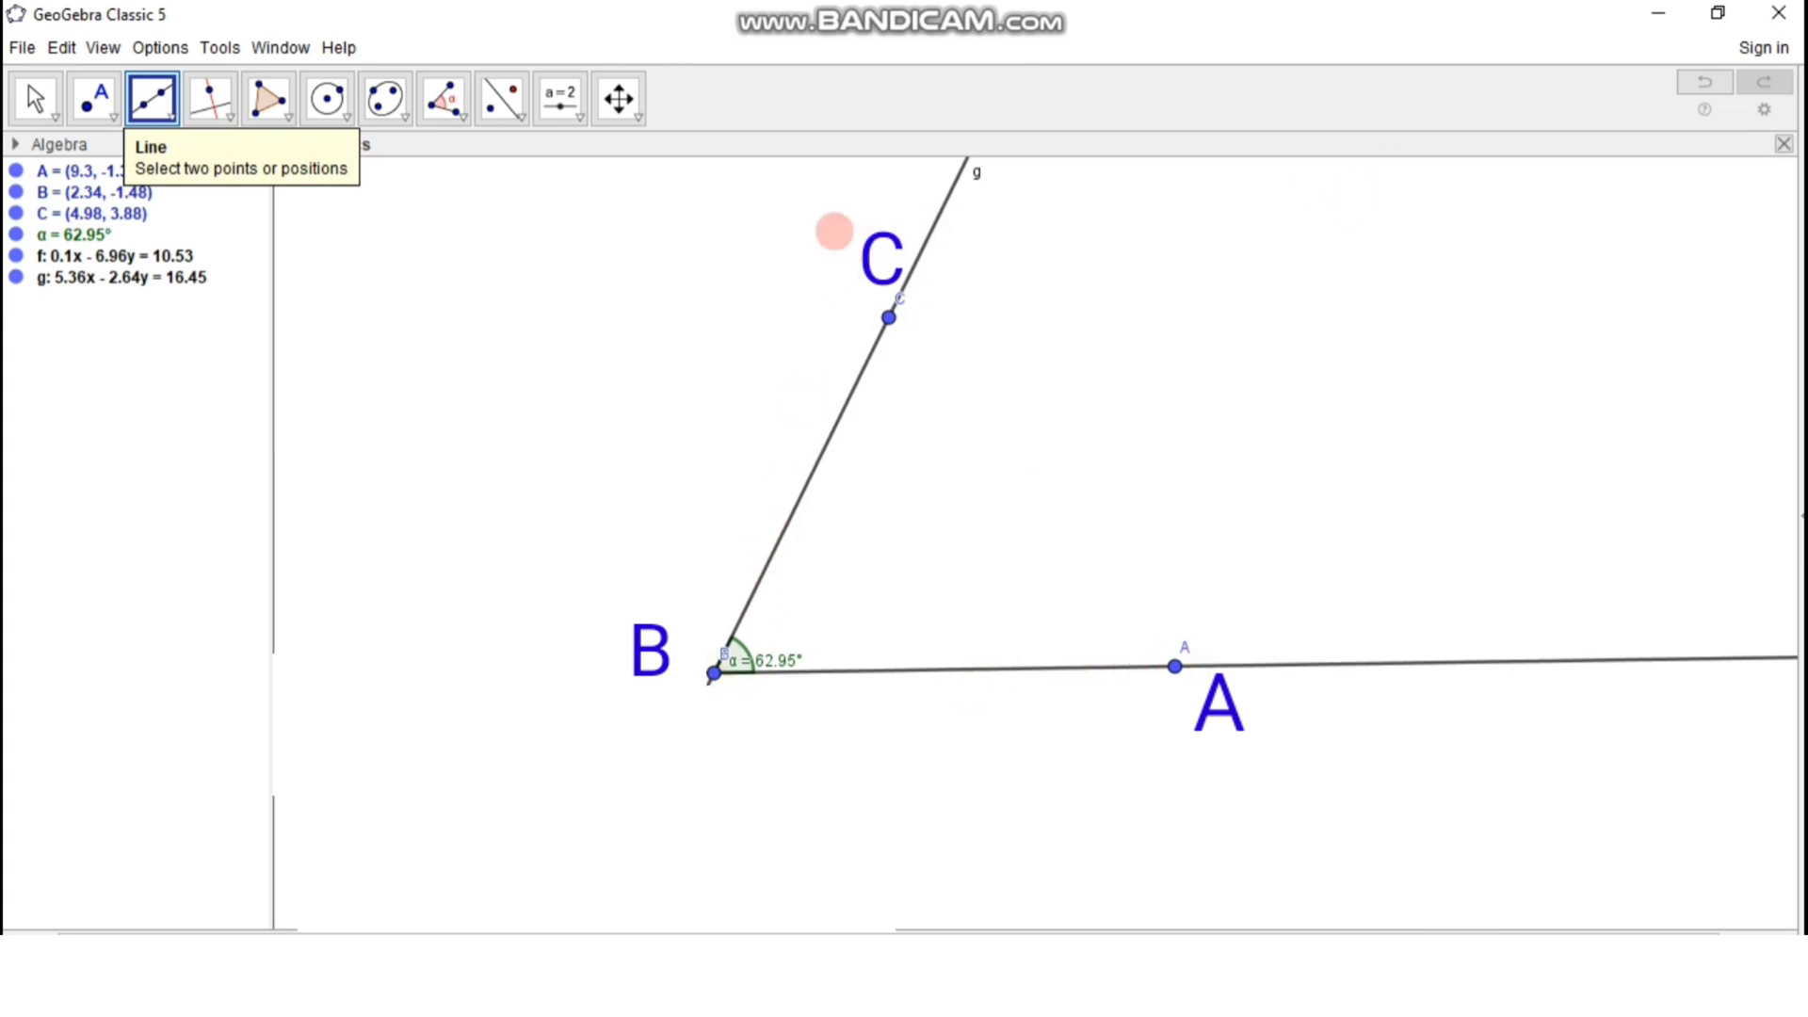
pyautogui.click(228, 115)
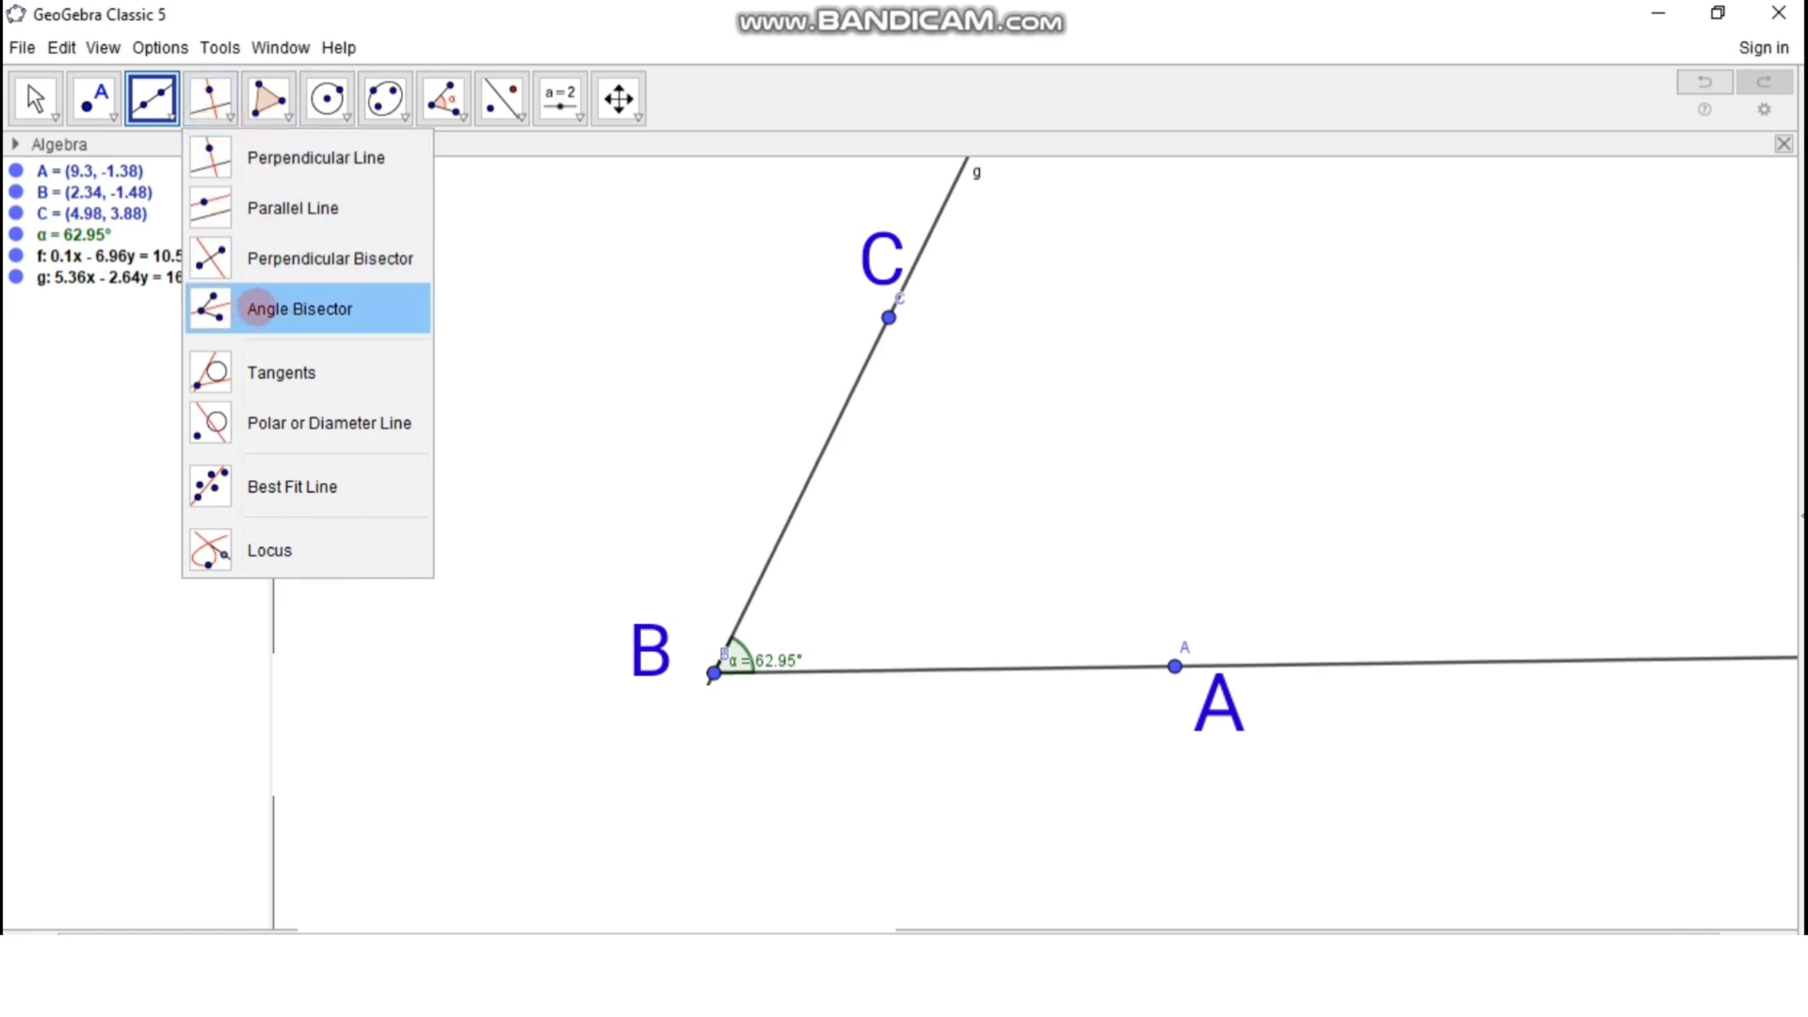
# Step: Construct bisector line h of angle ABC from points A, B, C
pyautogui.click(256, 308)
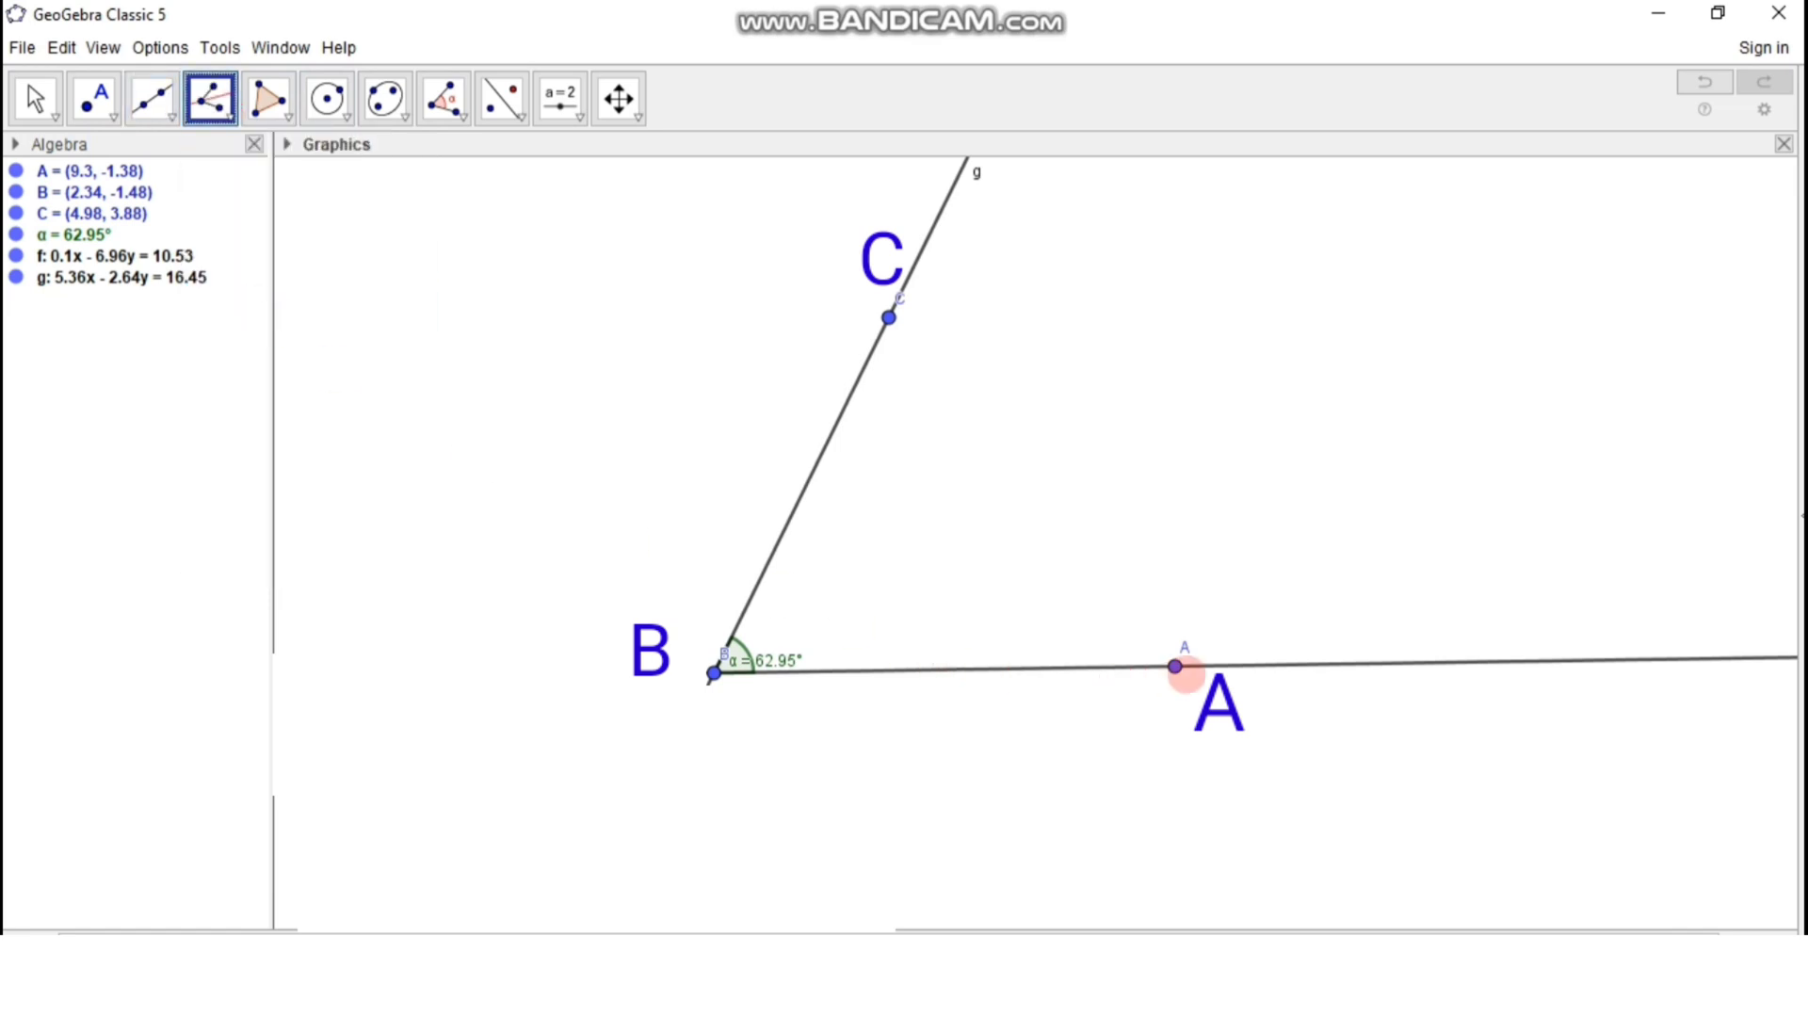
pyautogui.click(1175, 666)
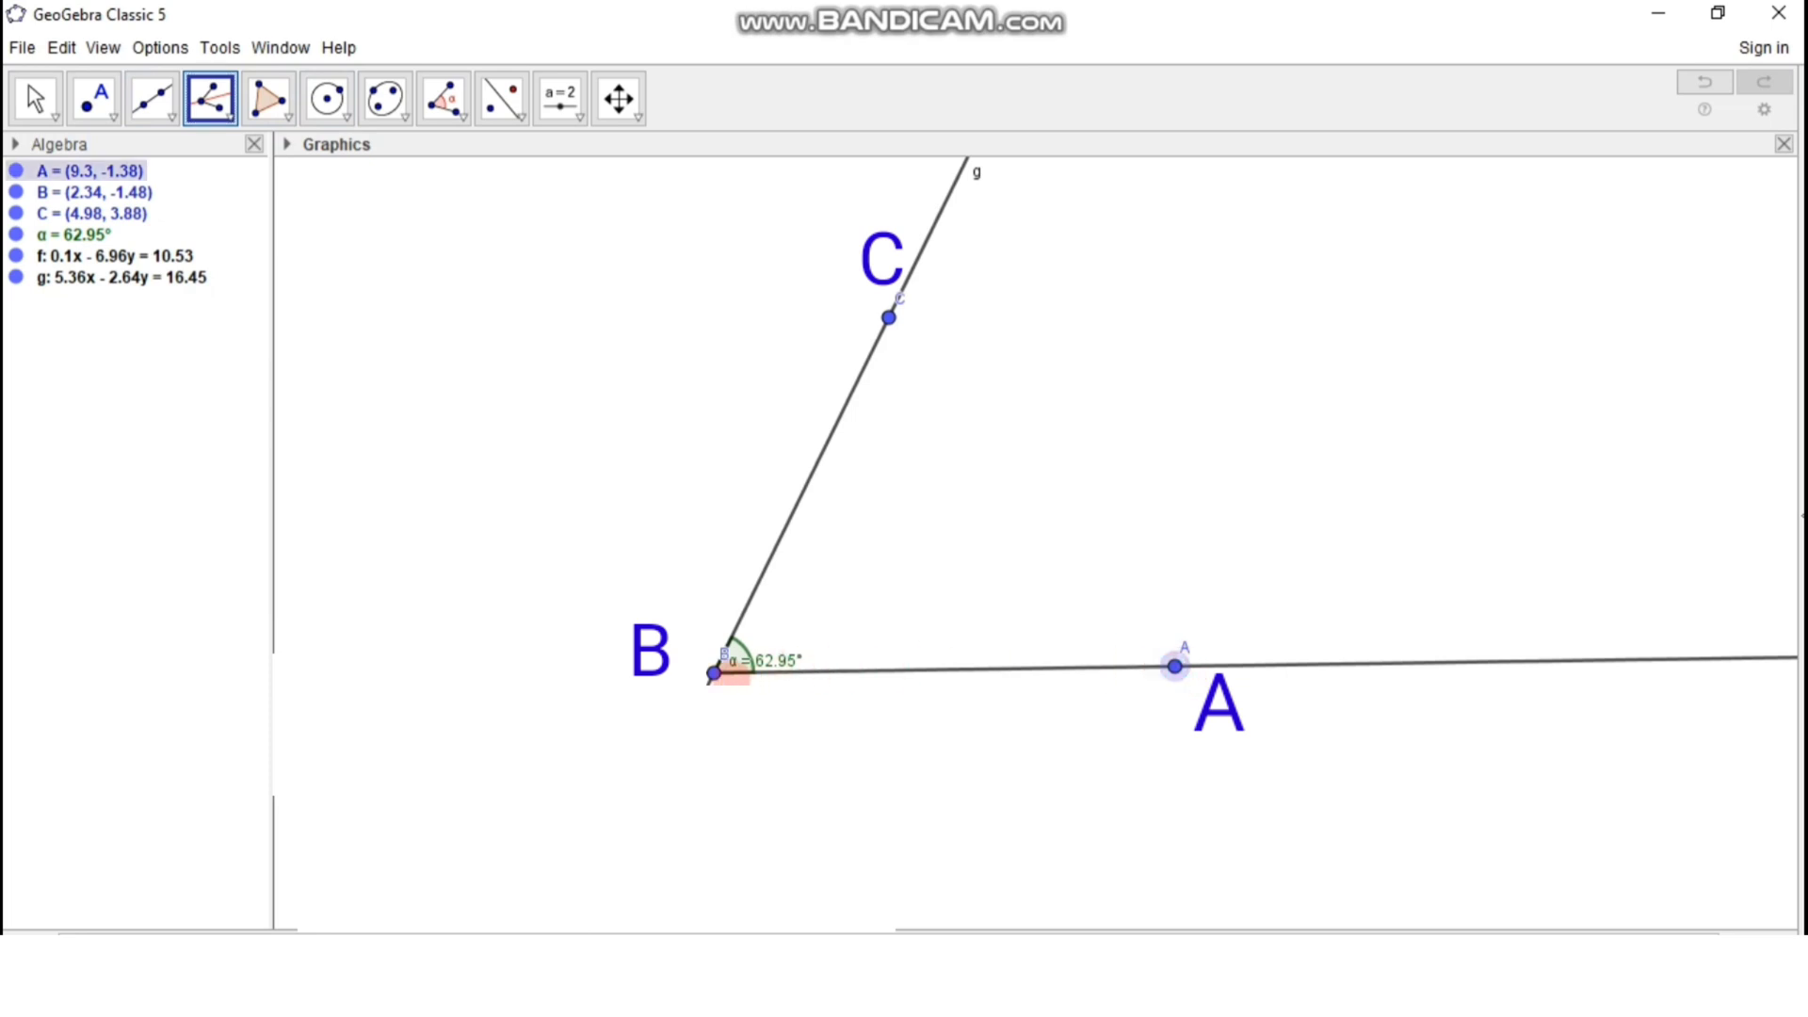
pyautogui.click(715, 673)
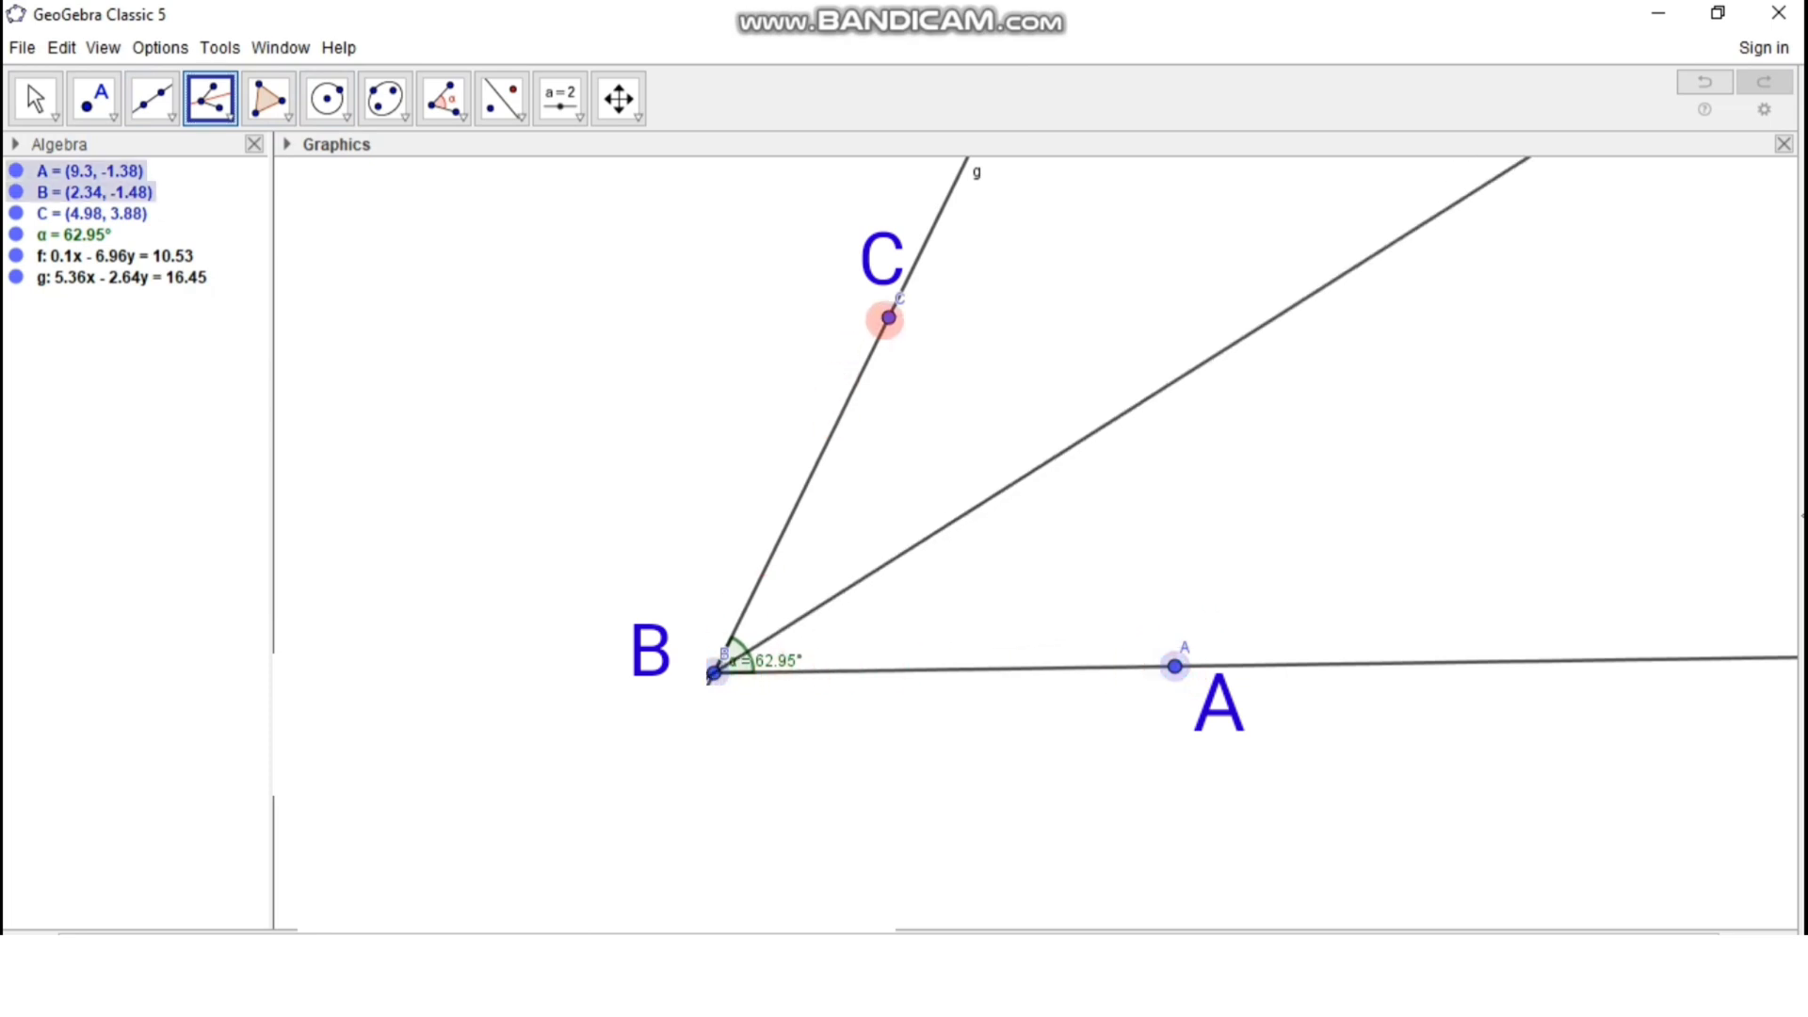
pyautogui.click(888, 318)
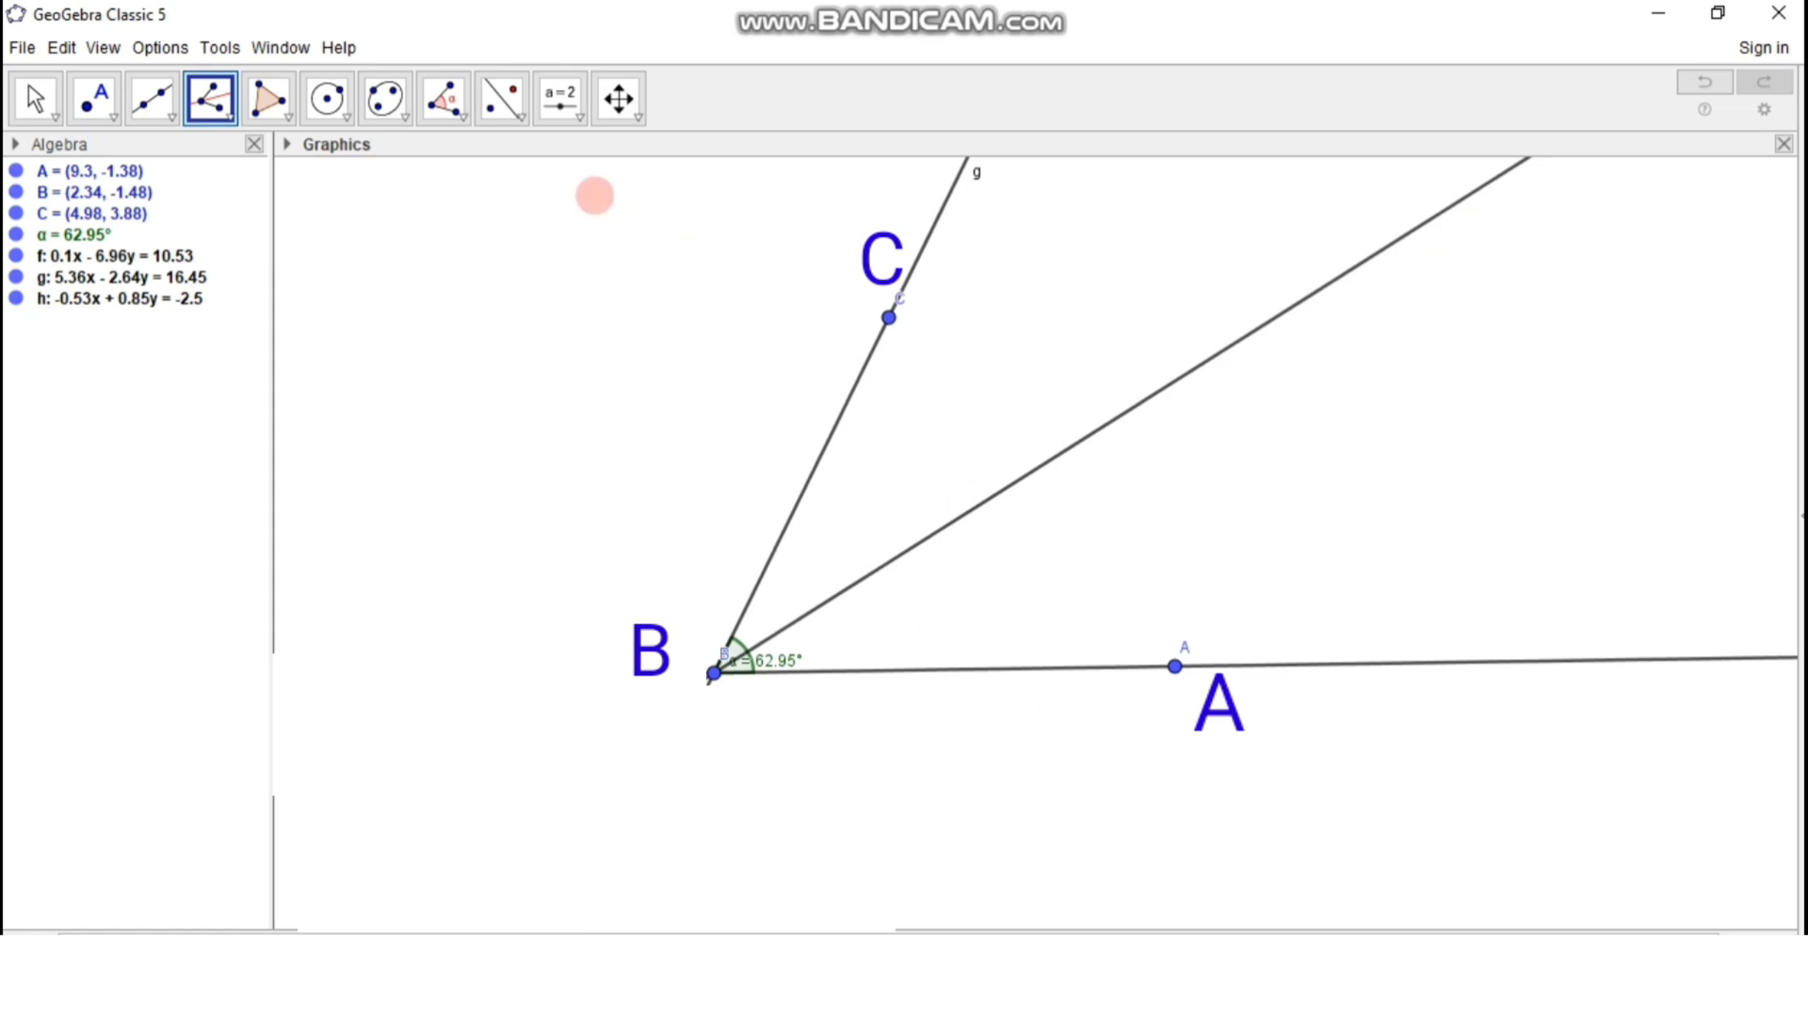
# Step: Place point D = (7.05, 1.5) on bisector h
pyautogui.click(96, 106)
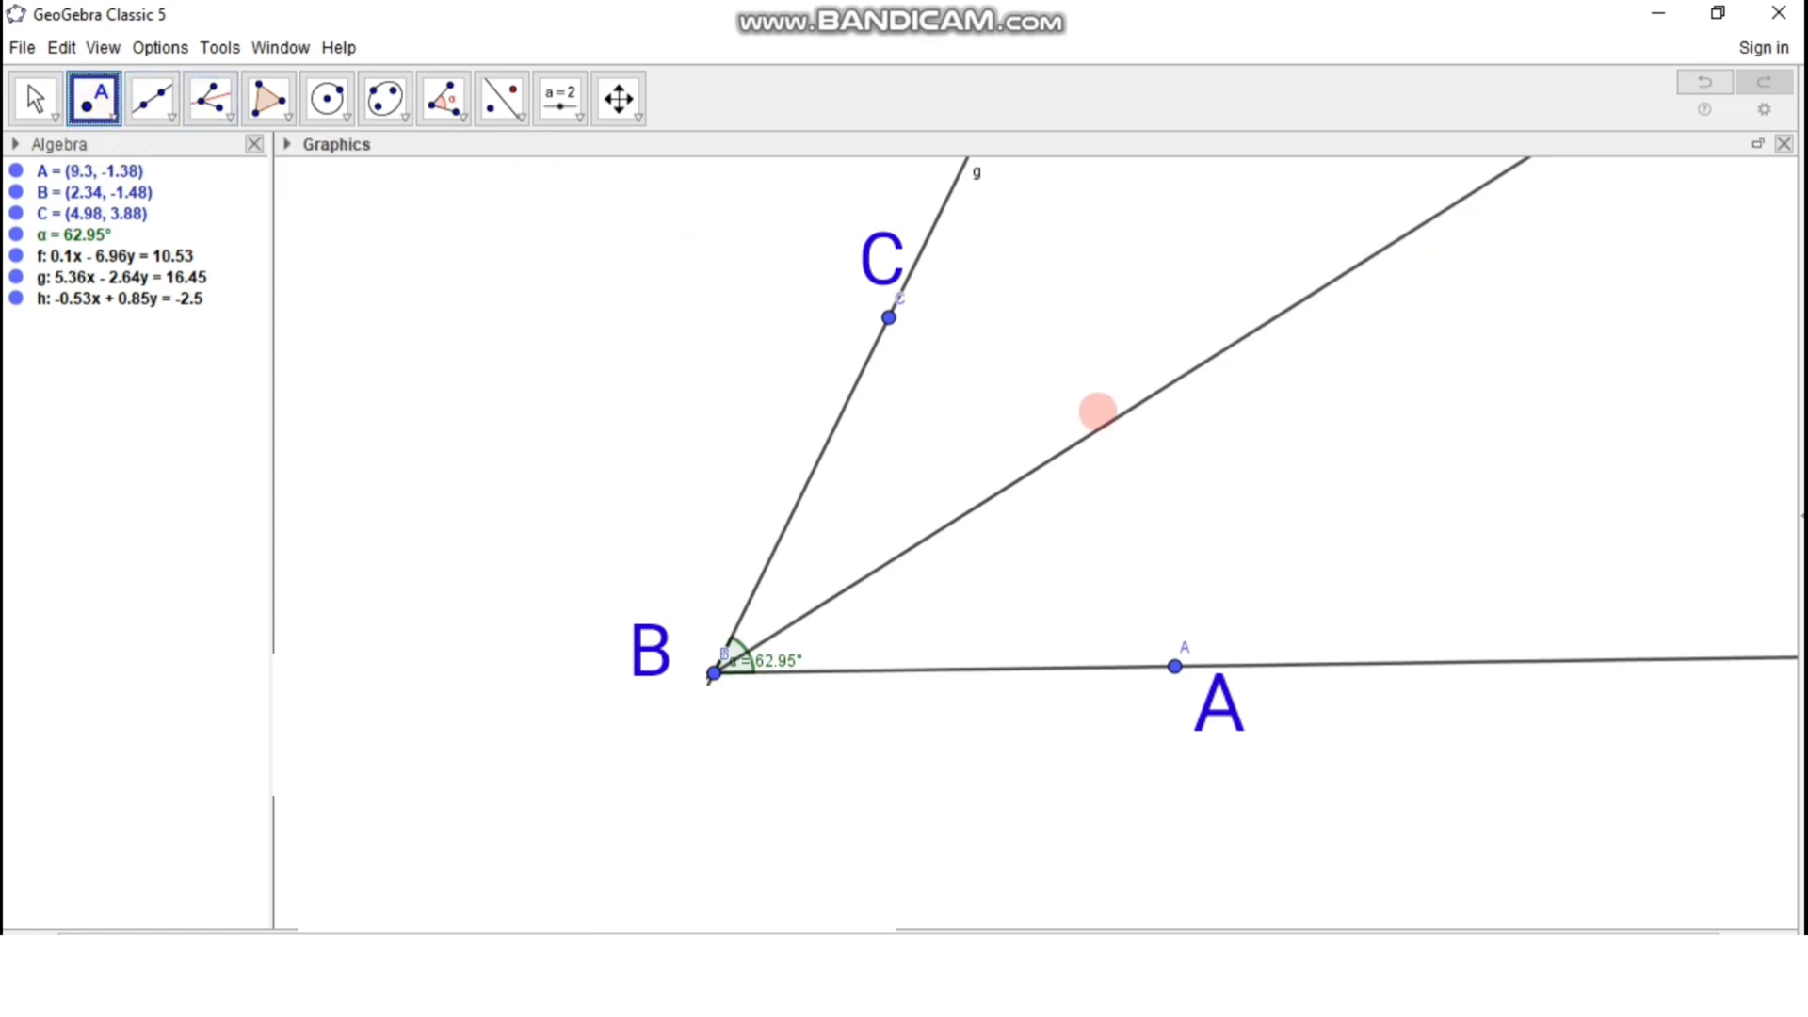
pyautogui.click(1025, 474)
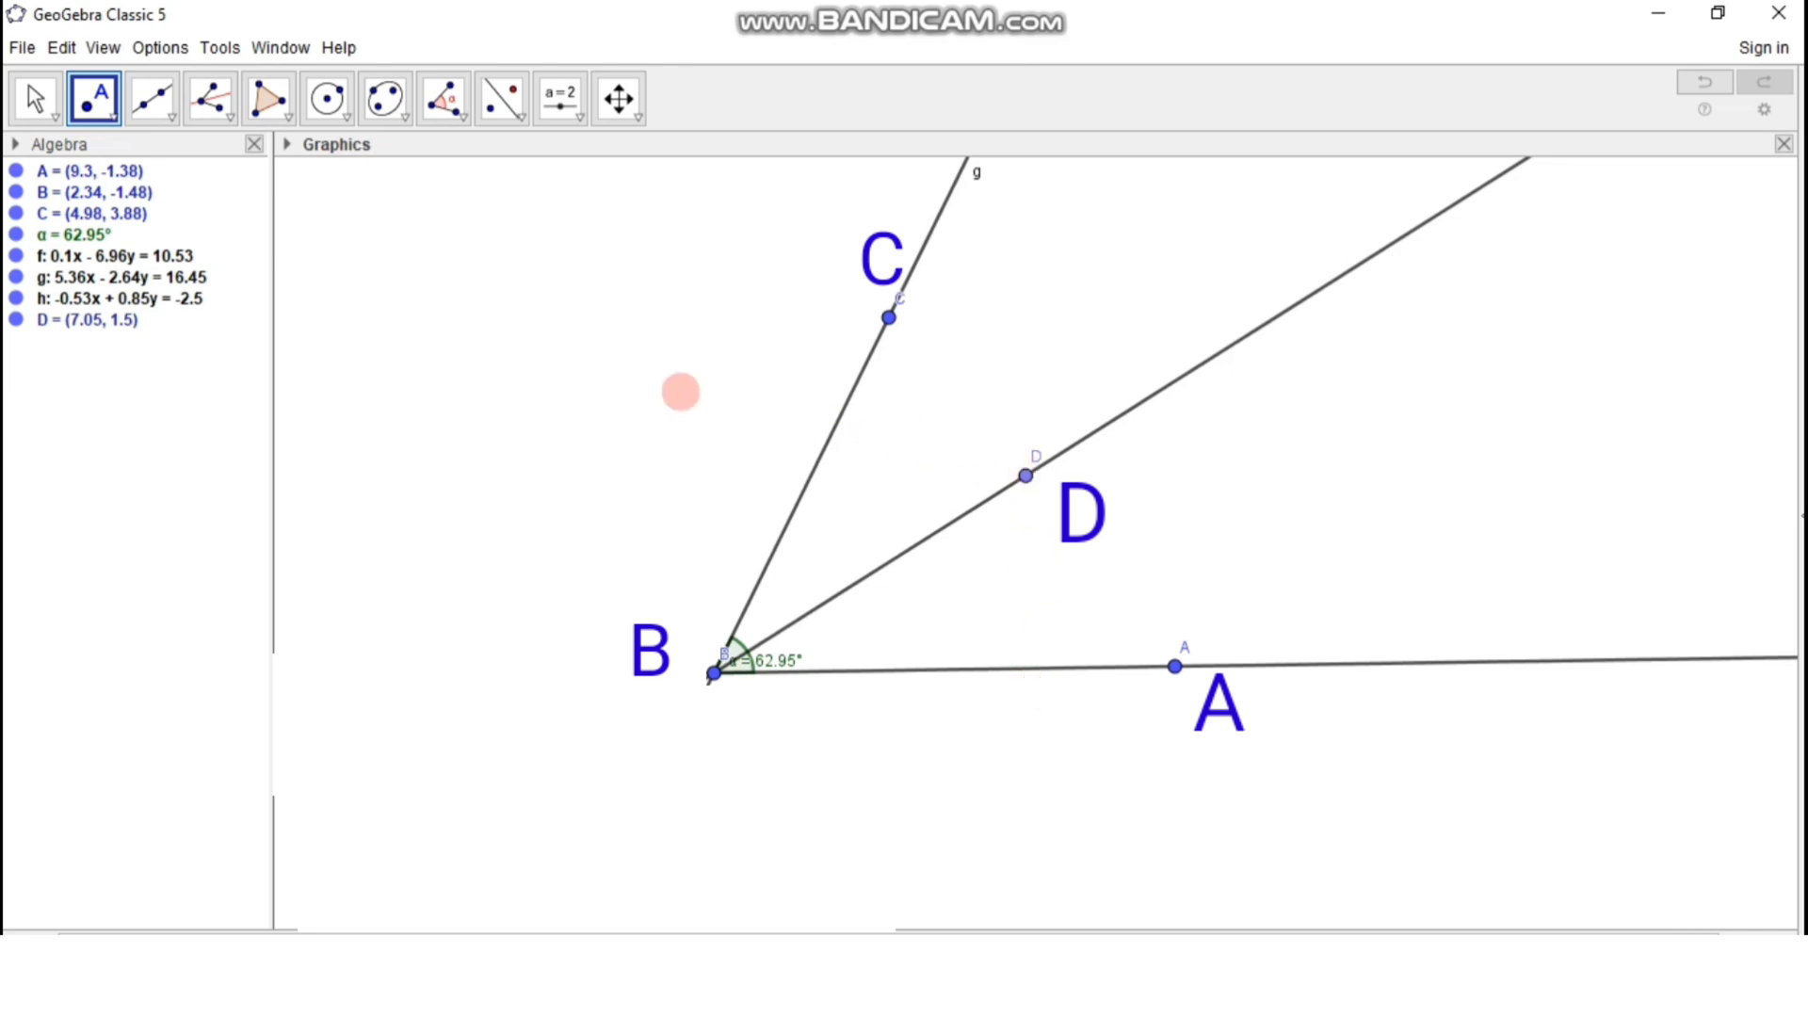
pyautogui.click(210, 113)
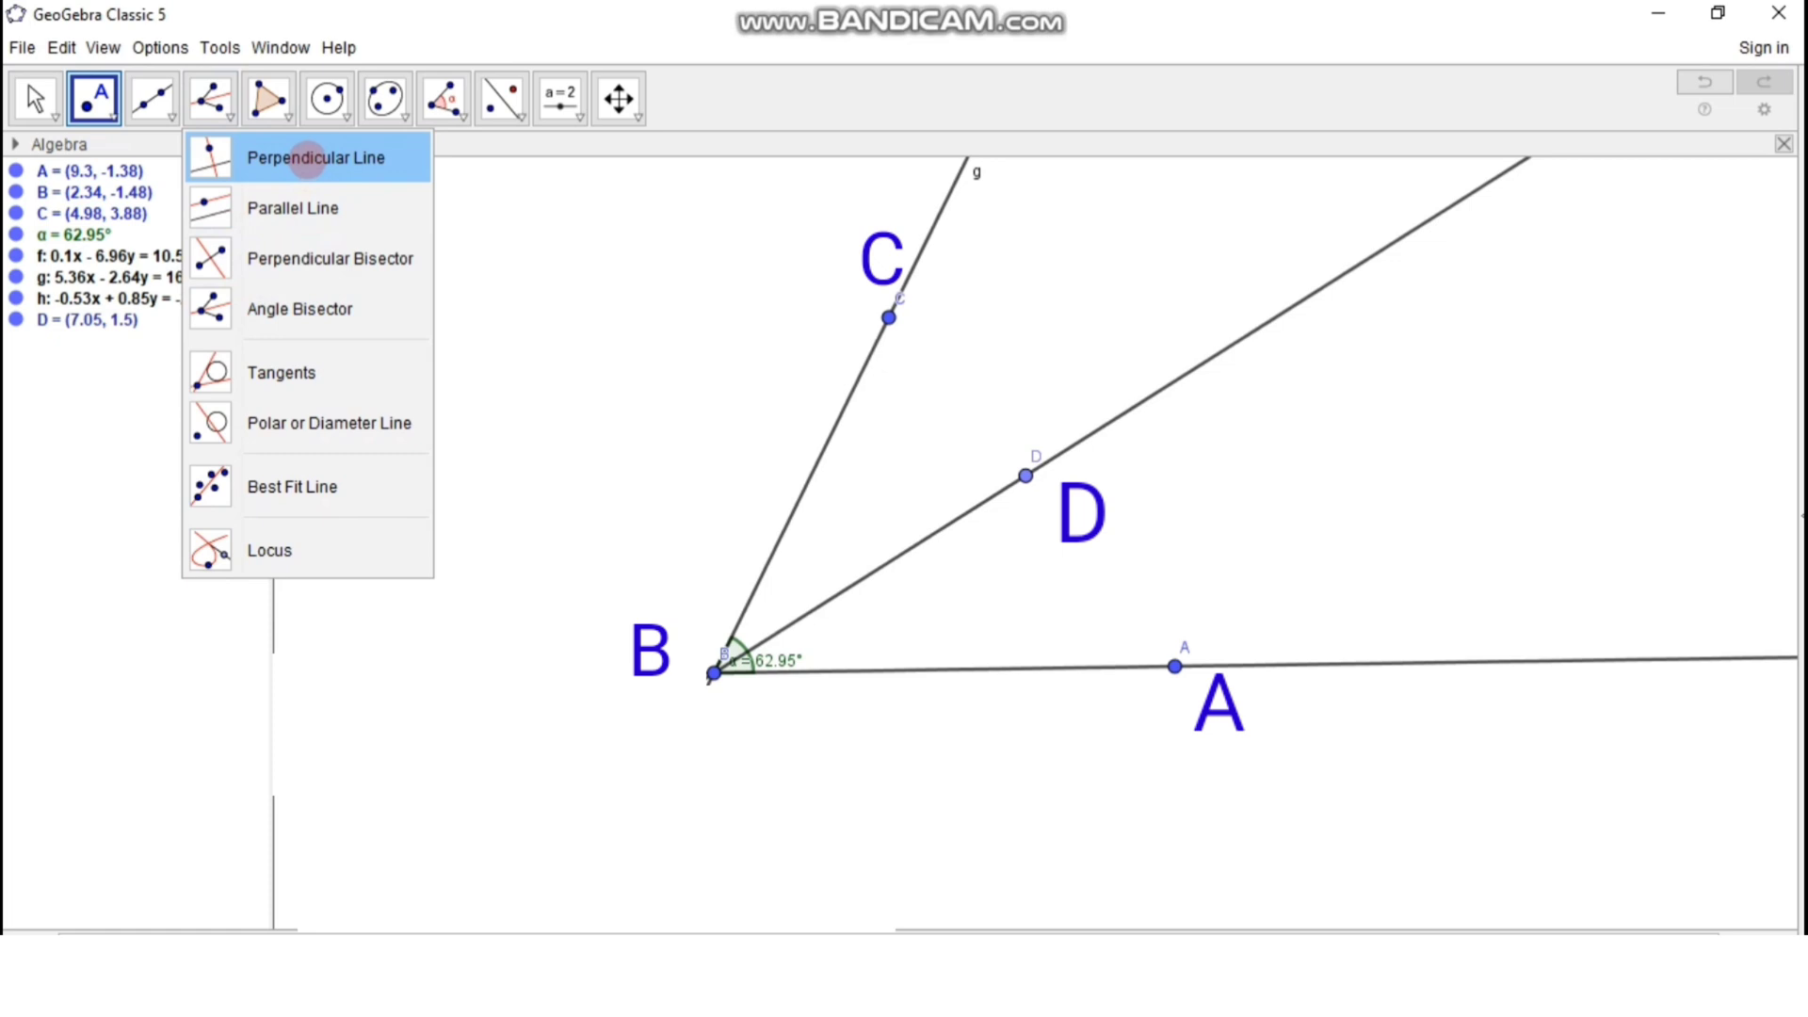
# Step: Draw perpendiculars i and j from D to lines BA and BC
pyautogui.click(307, 158)
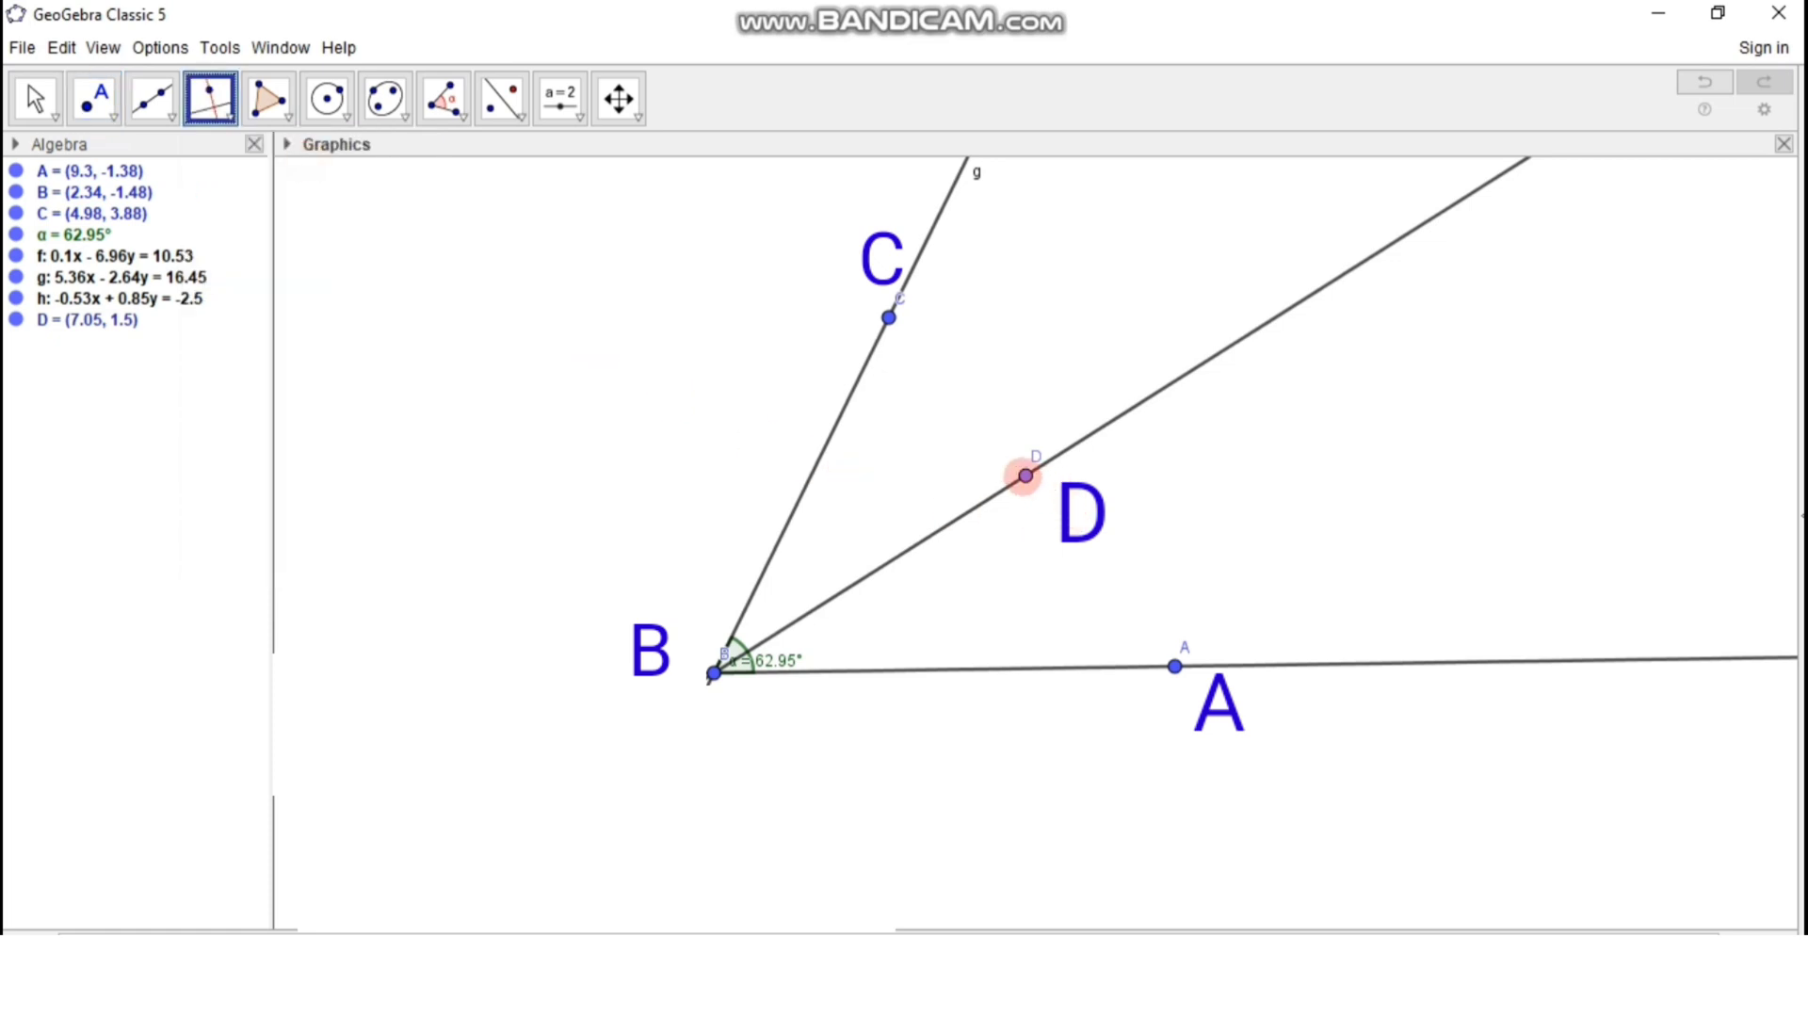
pyautogui.click(1026, 476)
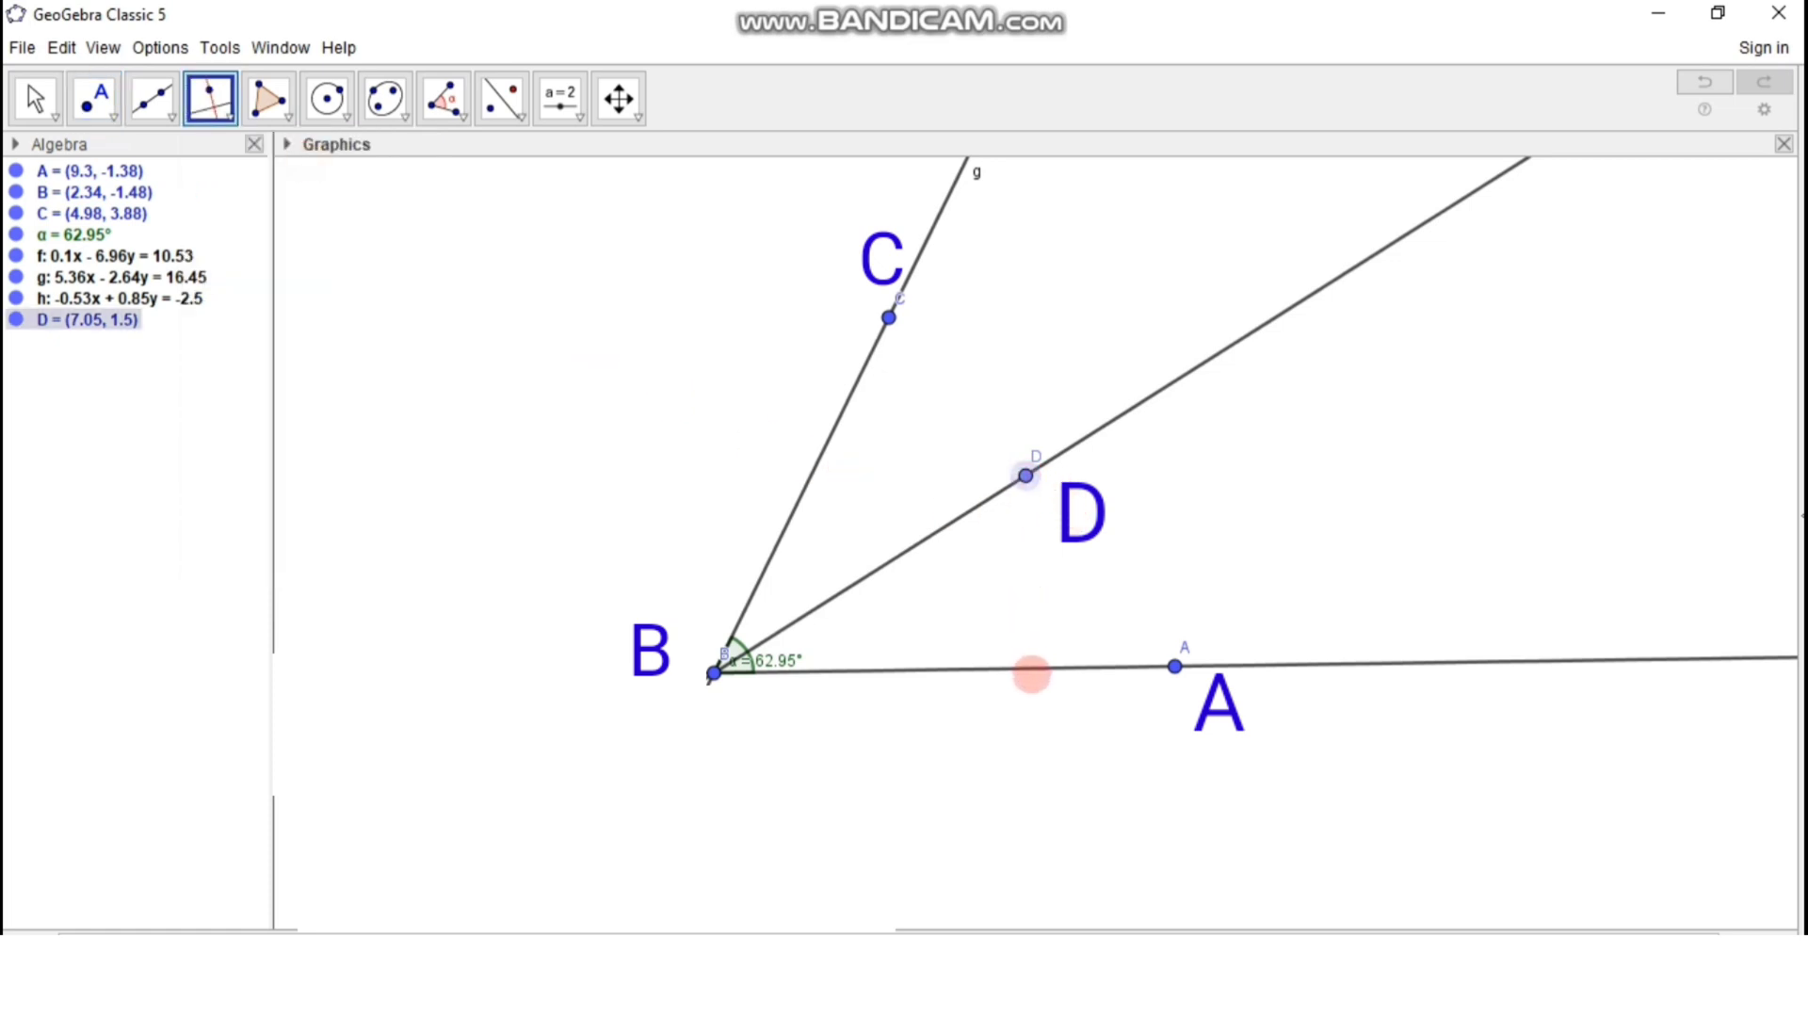
pyautogui.click(1017, 667)
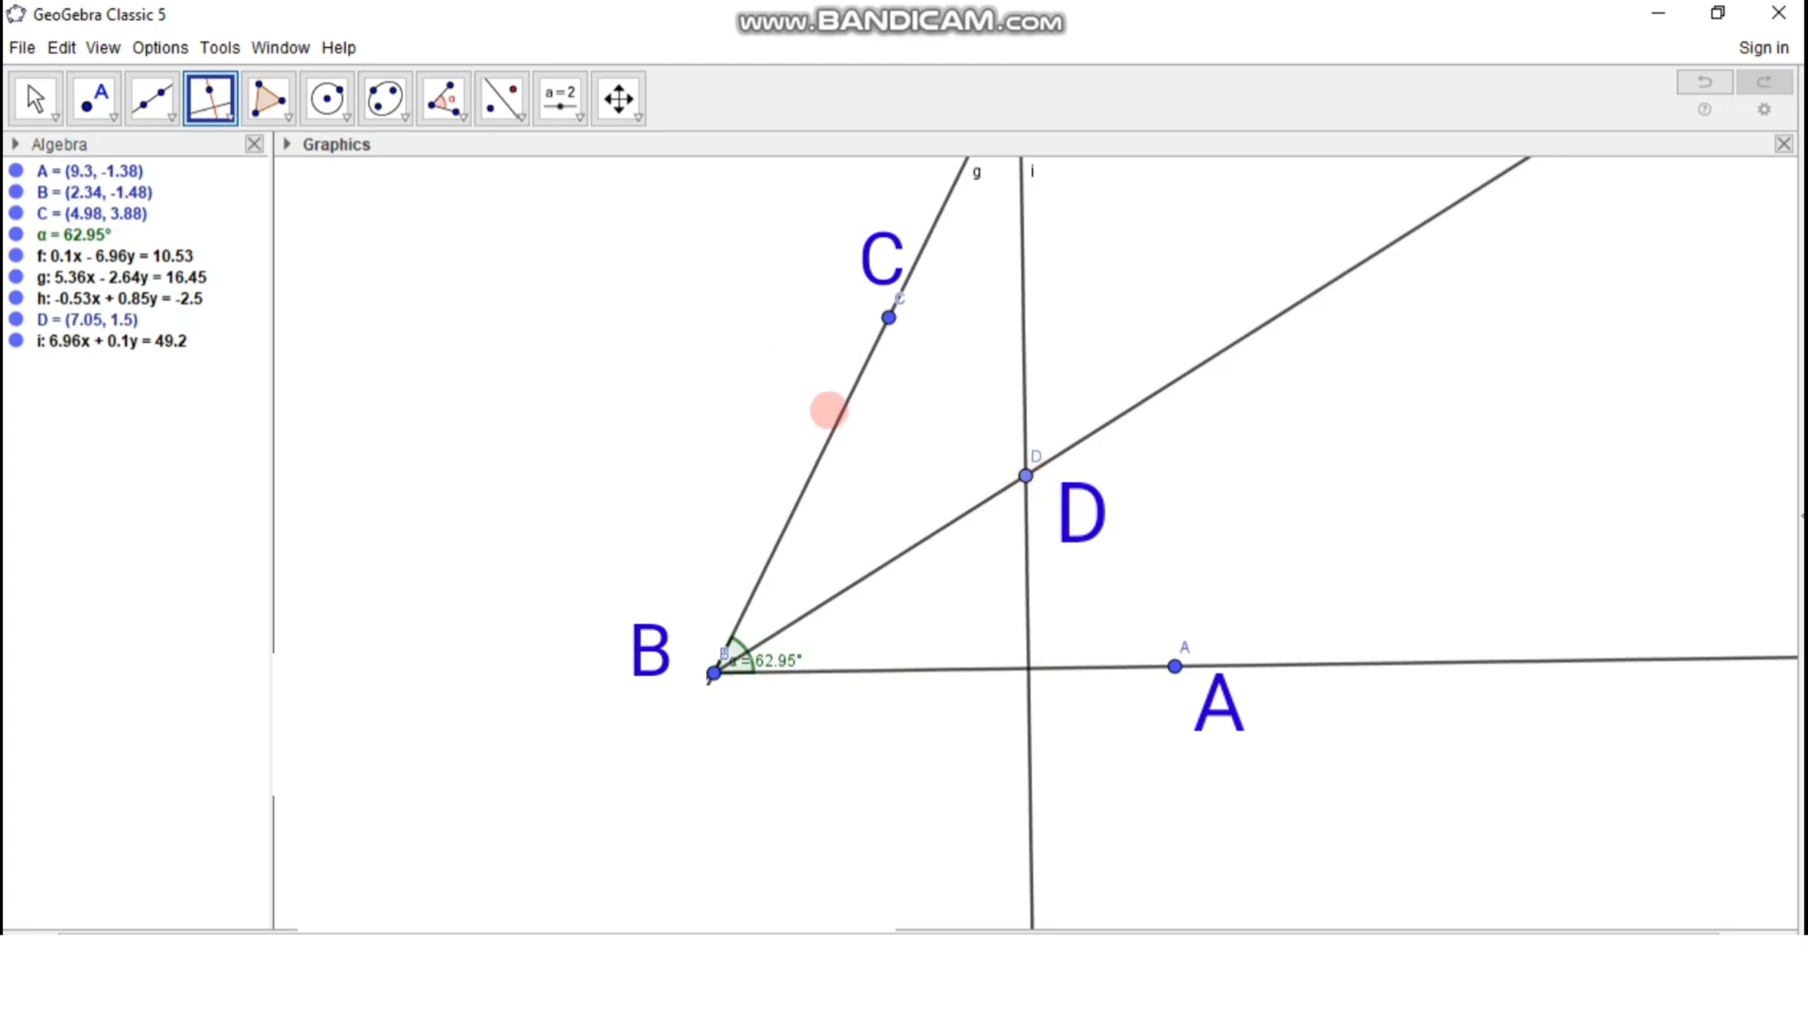
pyautogui.click(1025, 476)
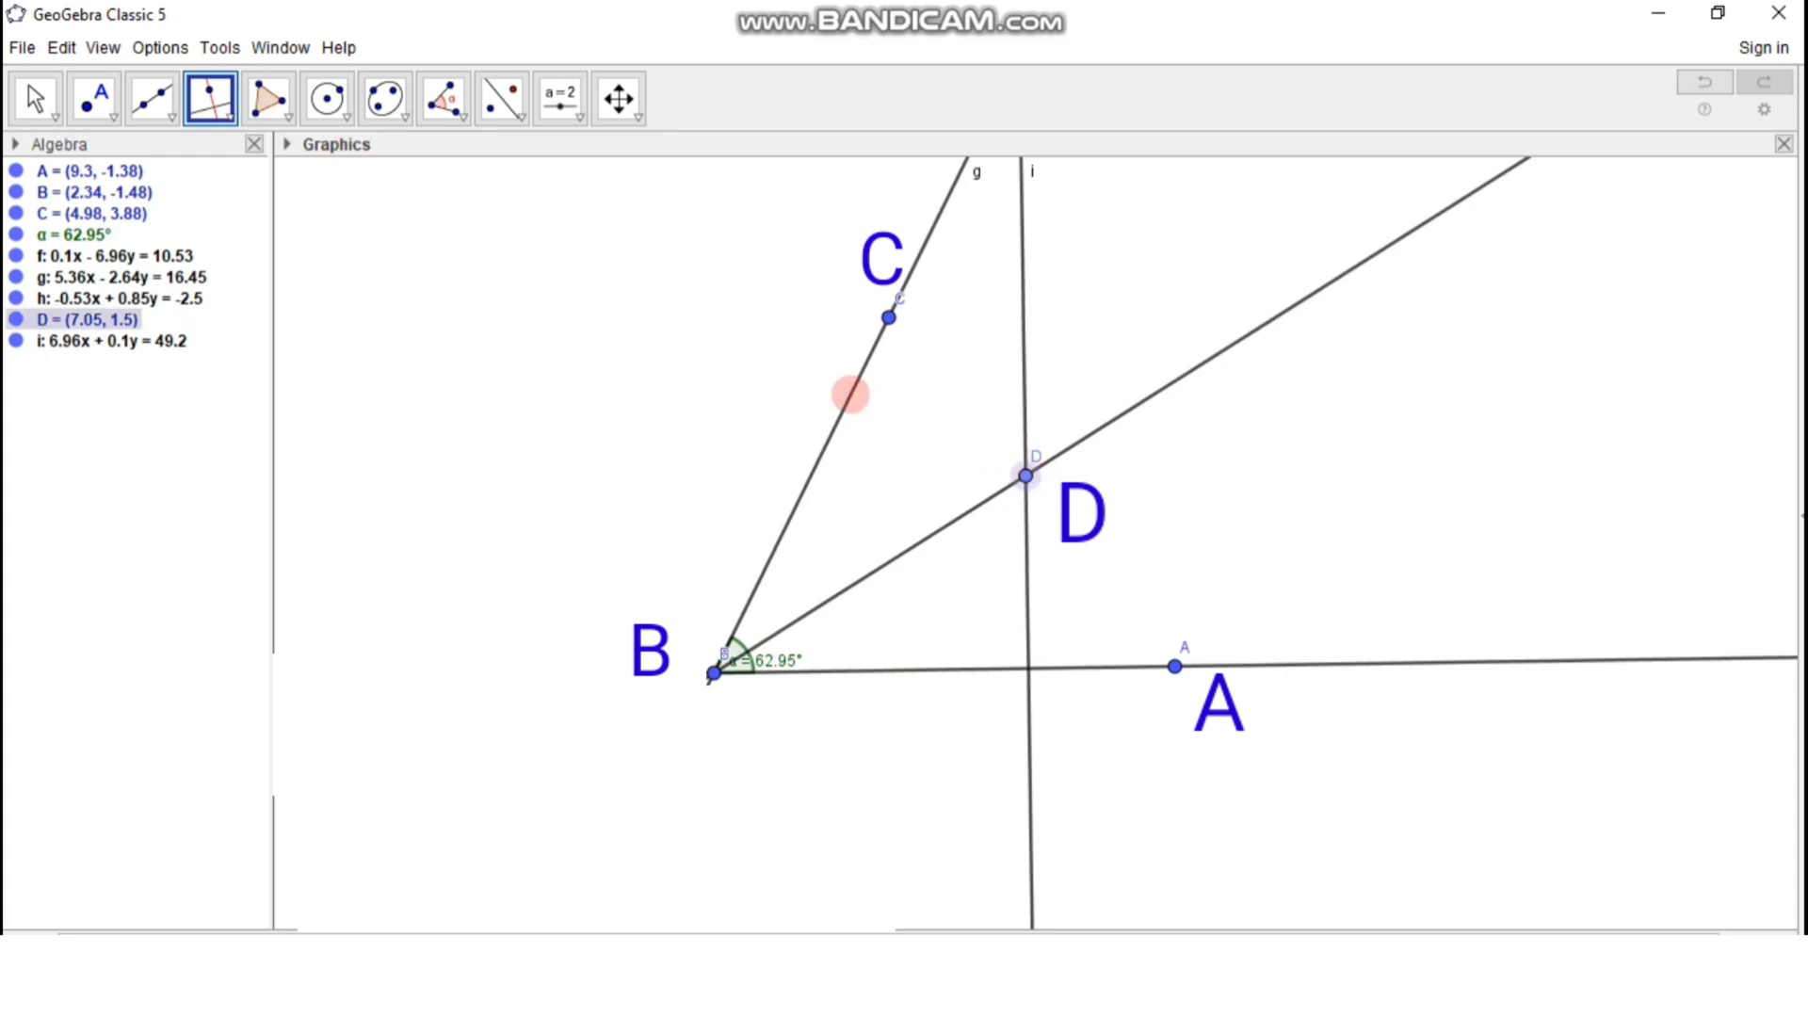
pyautogui.click(850, 395)
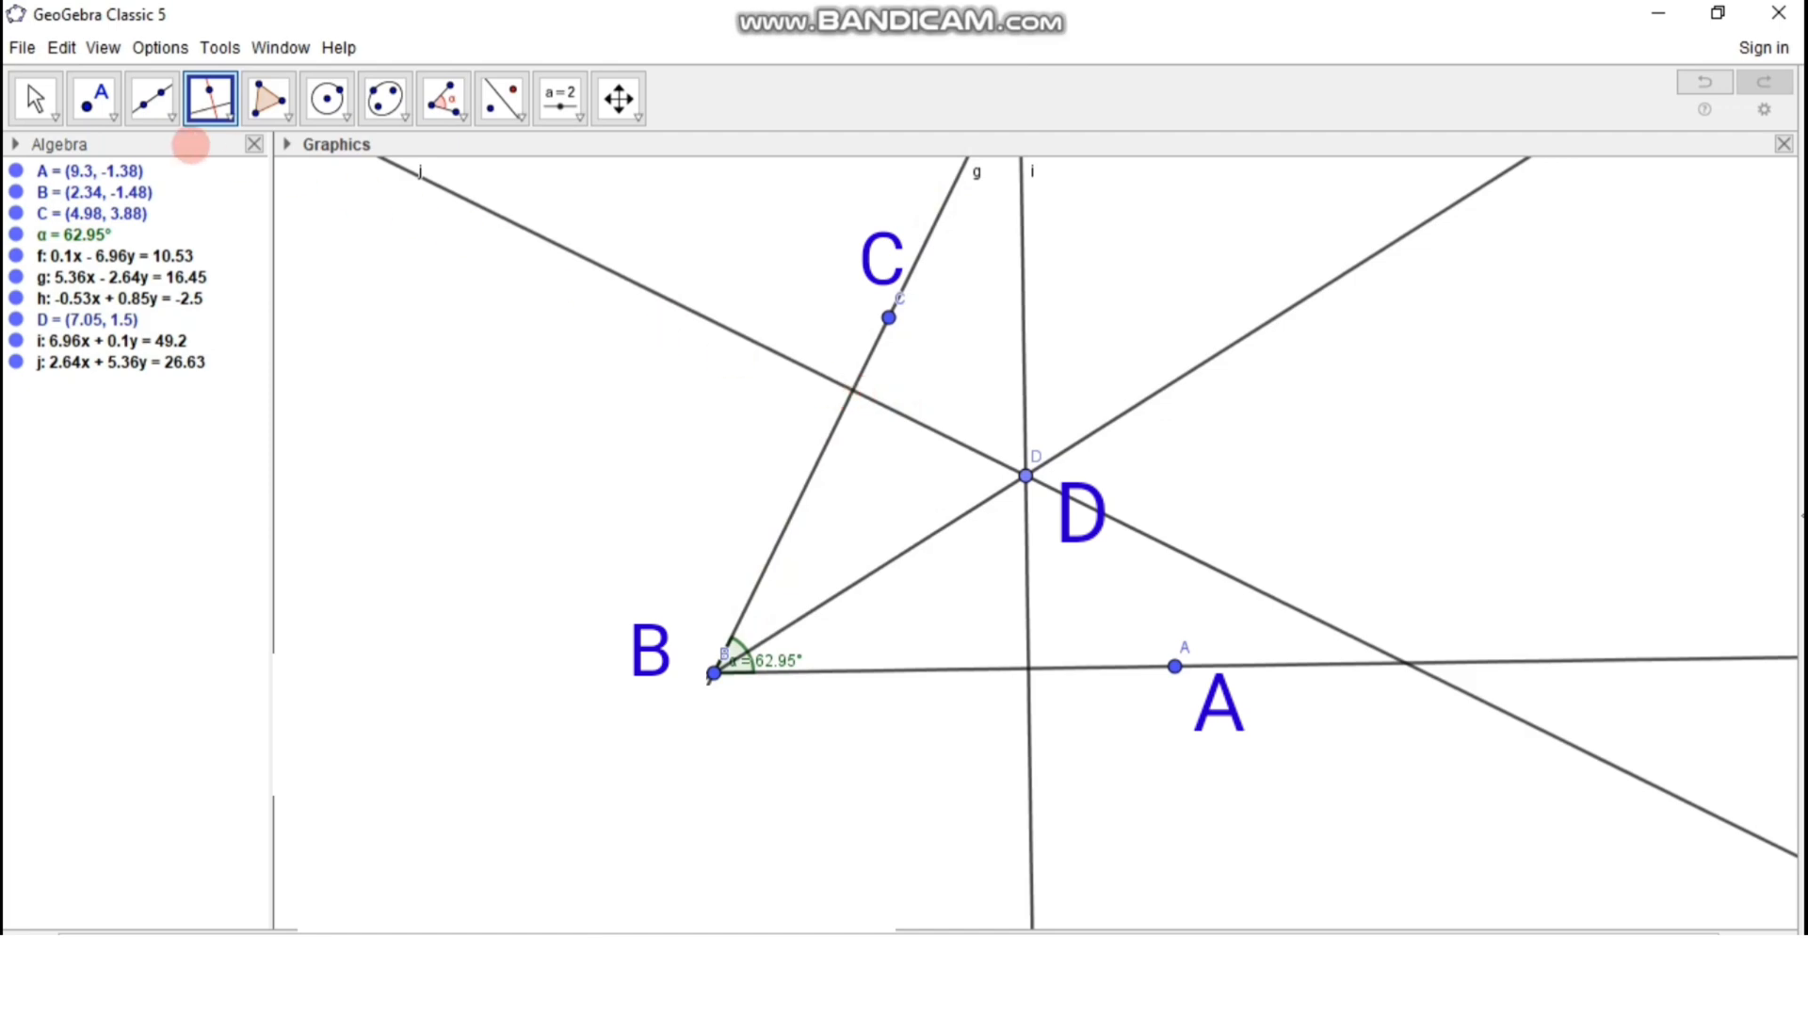
# Step: Mark feet of the perpendiculars: E on side BC and F on side BA
pyautogui.click(94, 98)
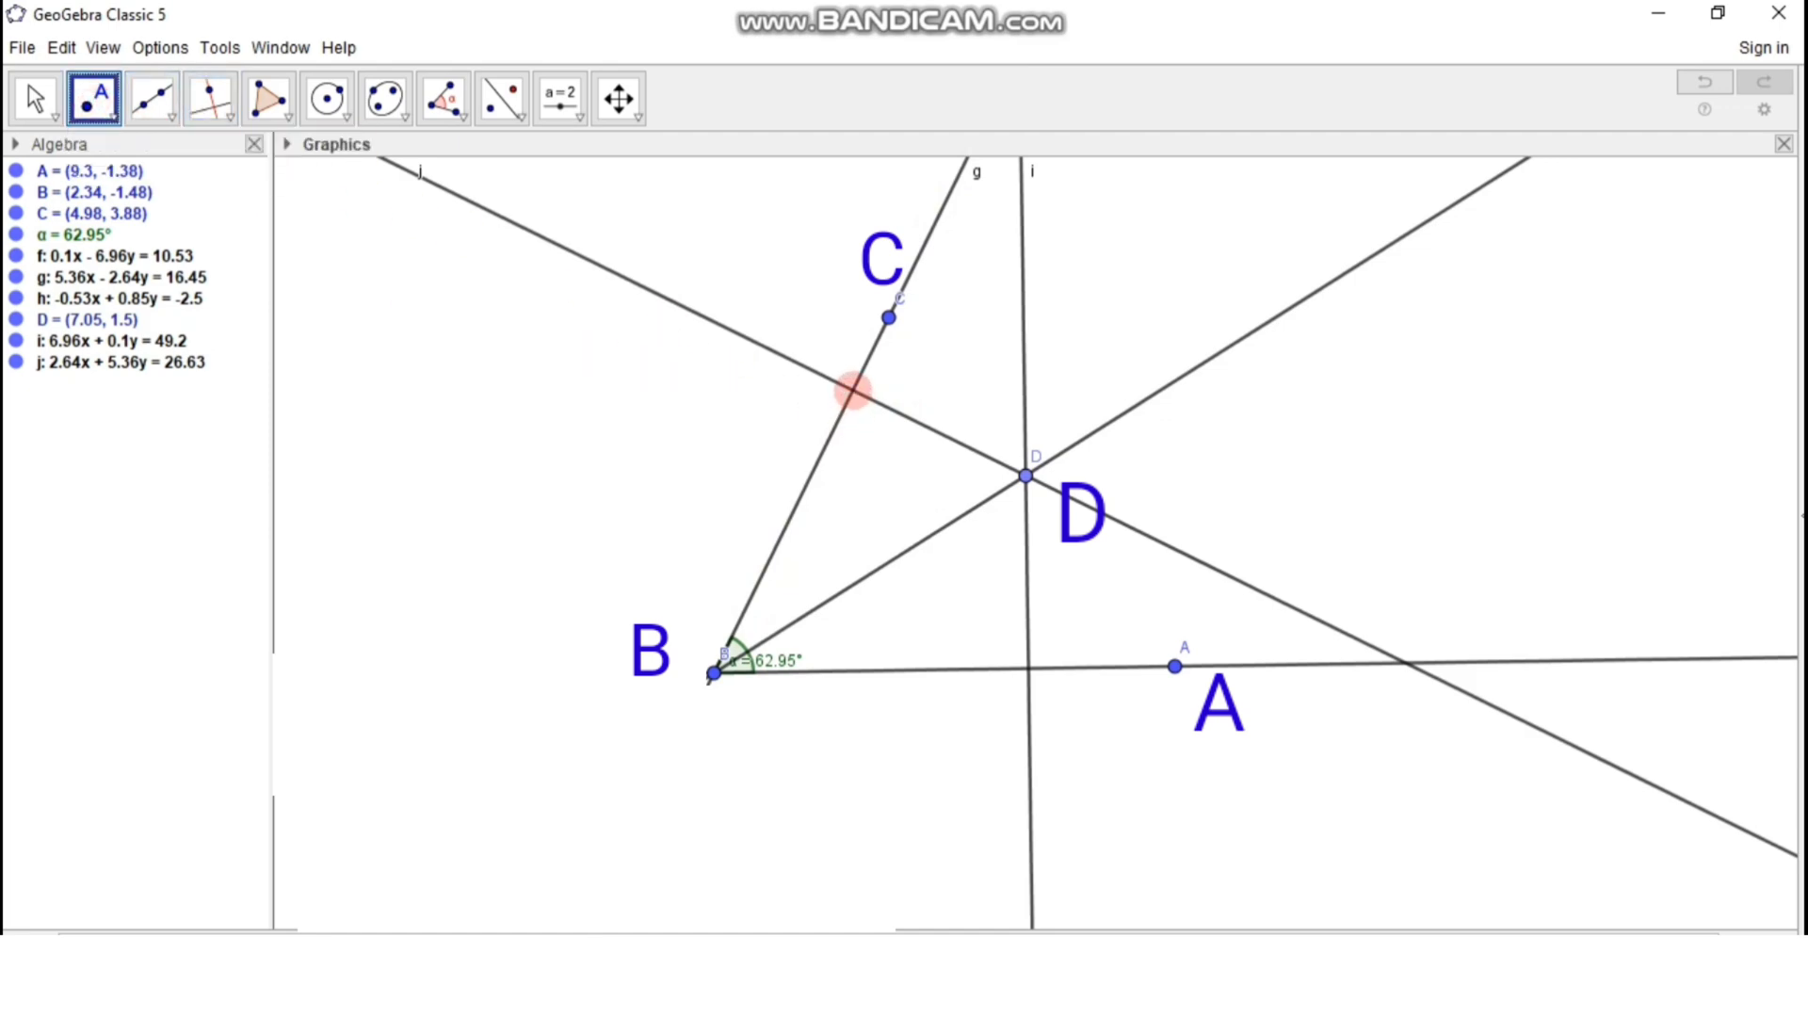
pyautogui.click(854, 390)
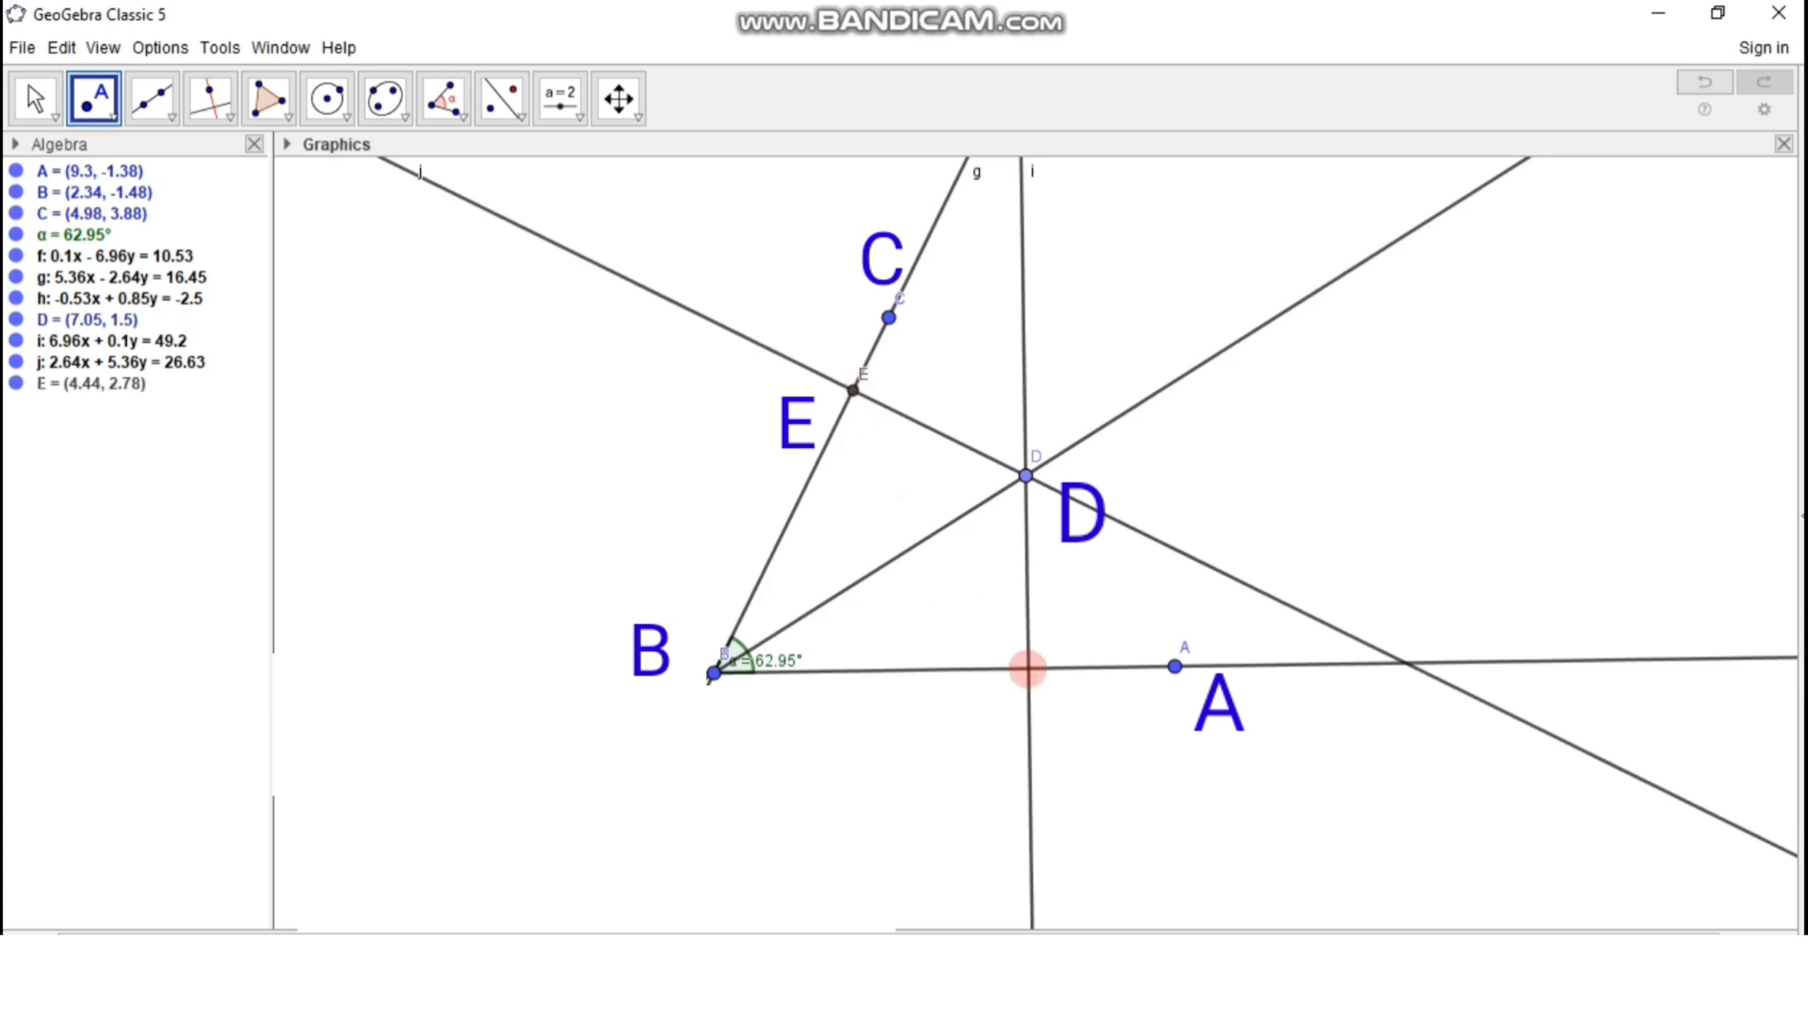
pyautogui.click(1028, 669)
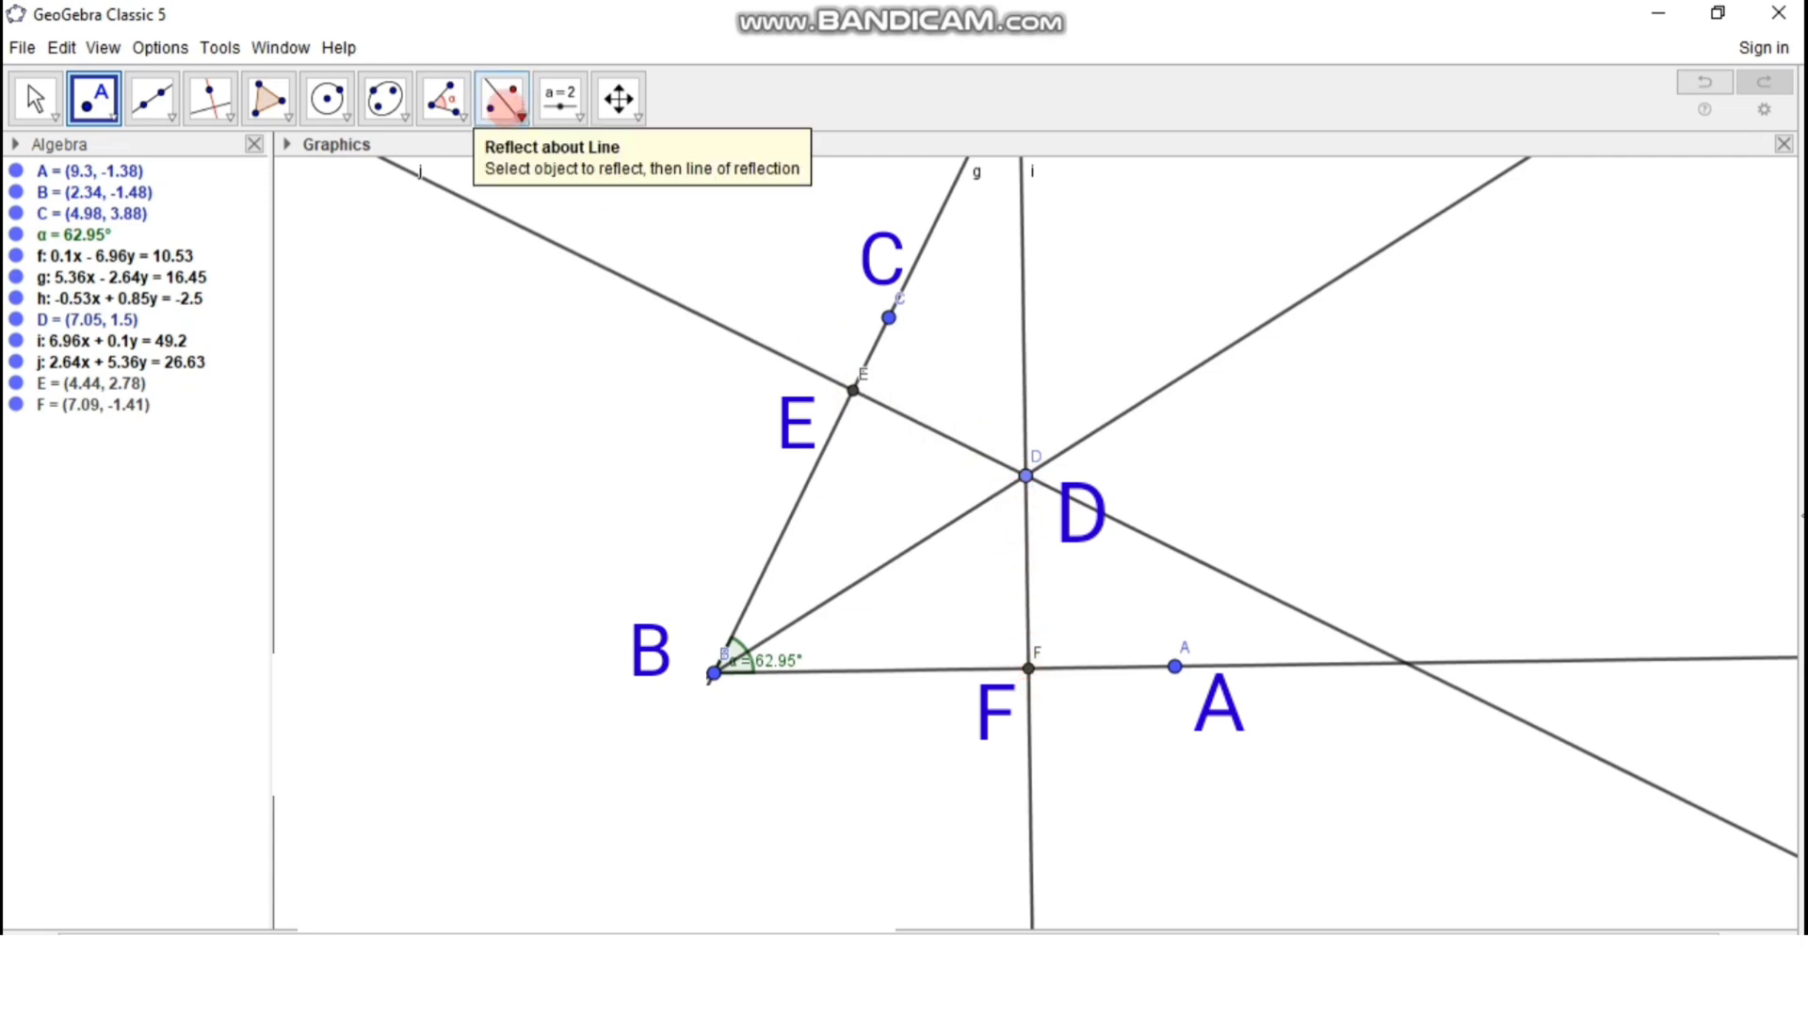
# Step: Measure distances DE and DF with the Distance or Length tool, both 2.91
pyautogui.click(463, 111)
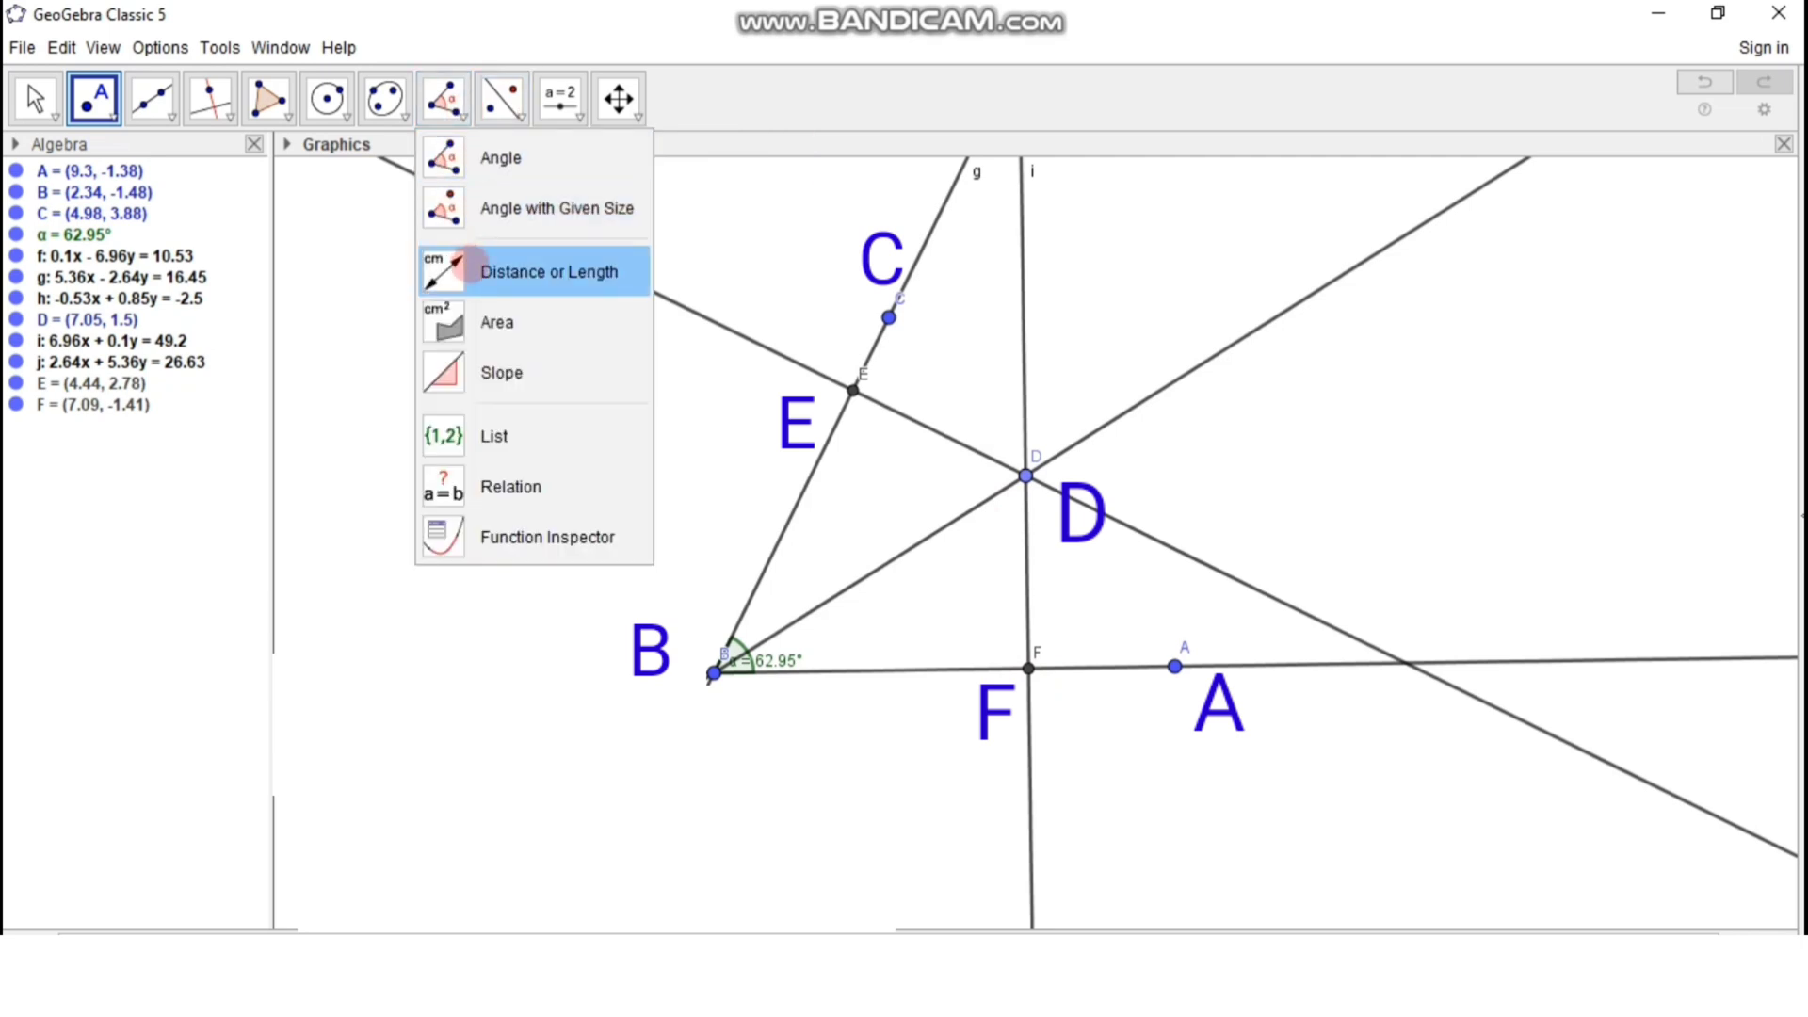
pyautogui.click(468, 268)
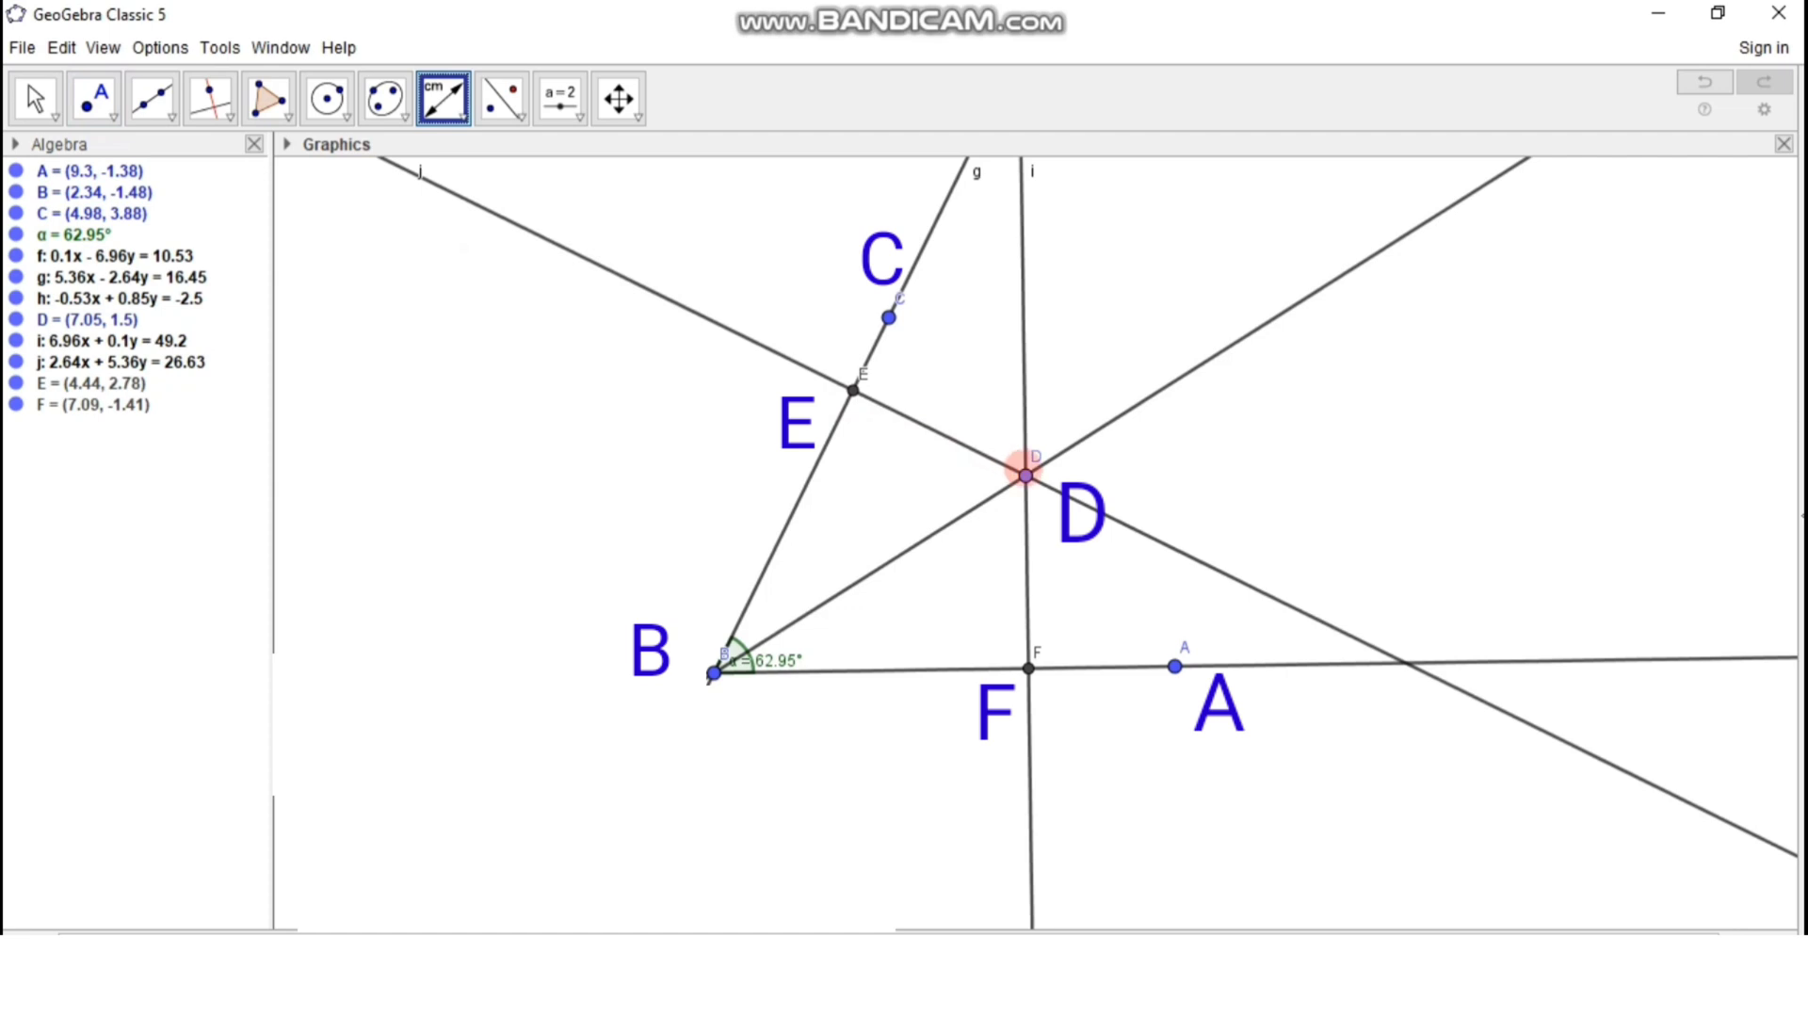
pyautogui.click(1025, 474)
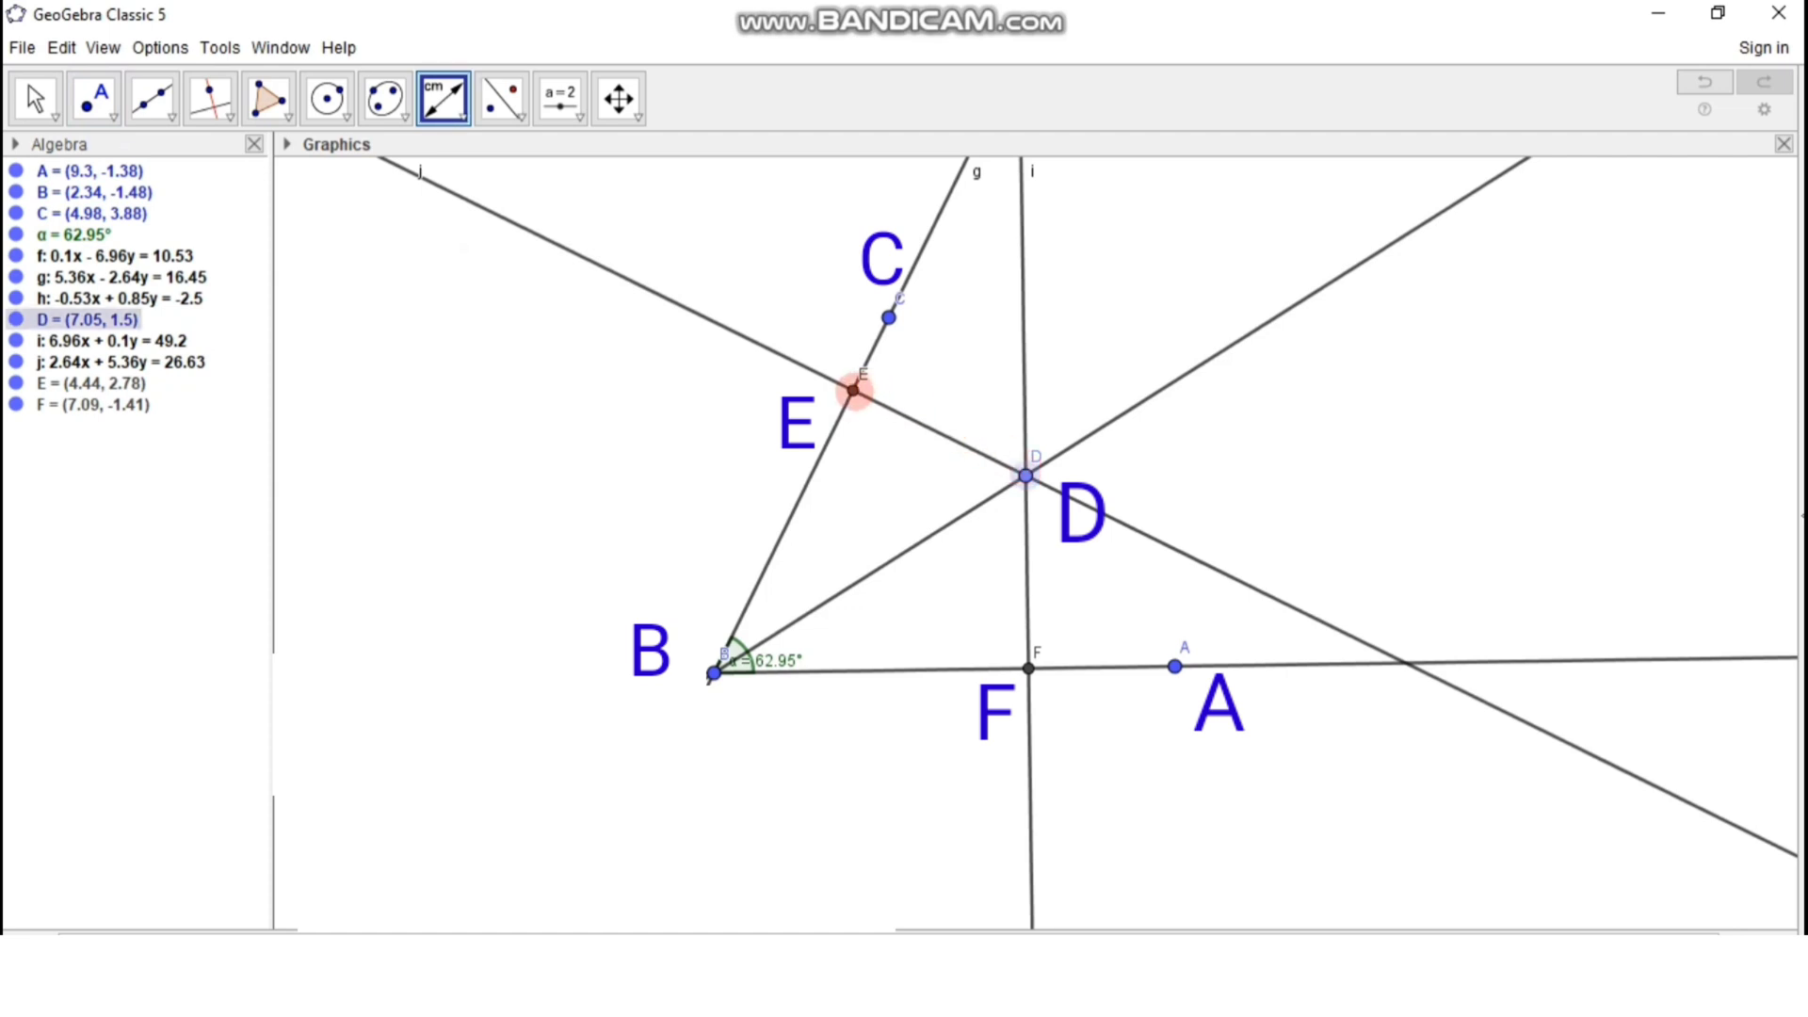
pyautogui.click(852, 390)
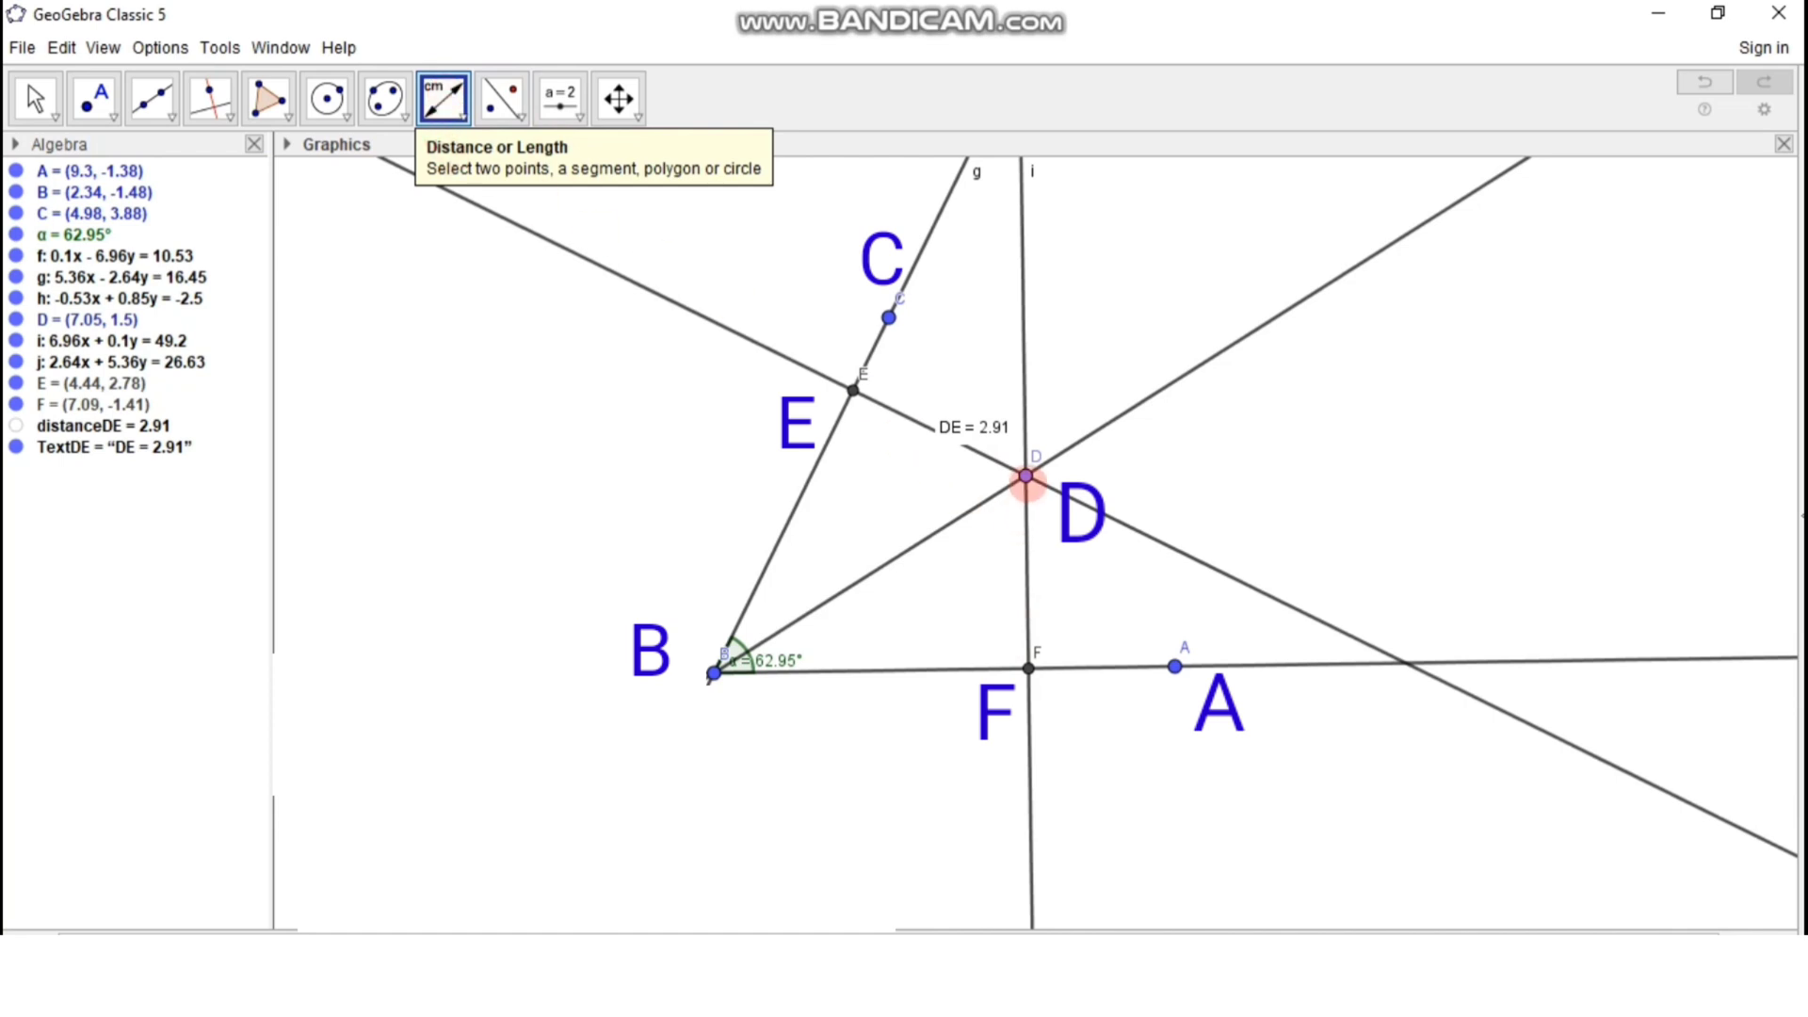
pyautogui.click(1027, 476)
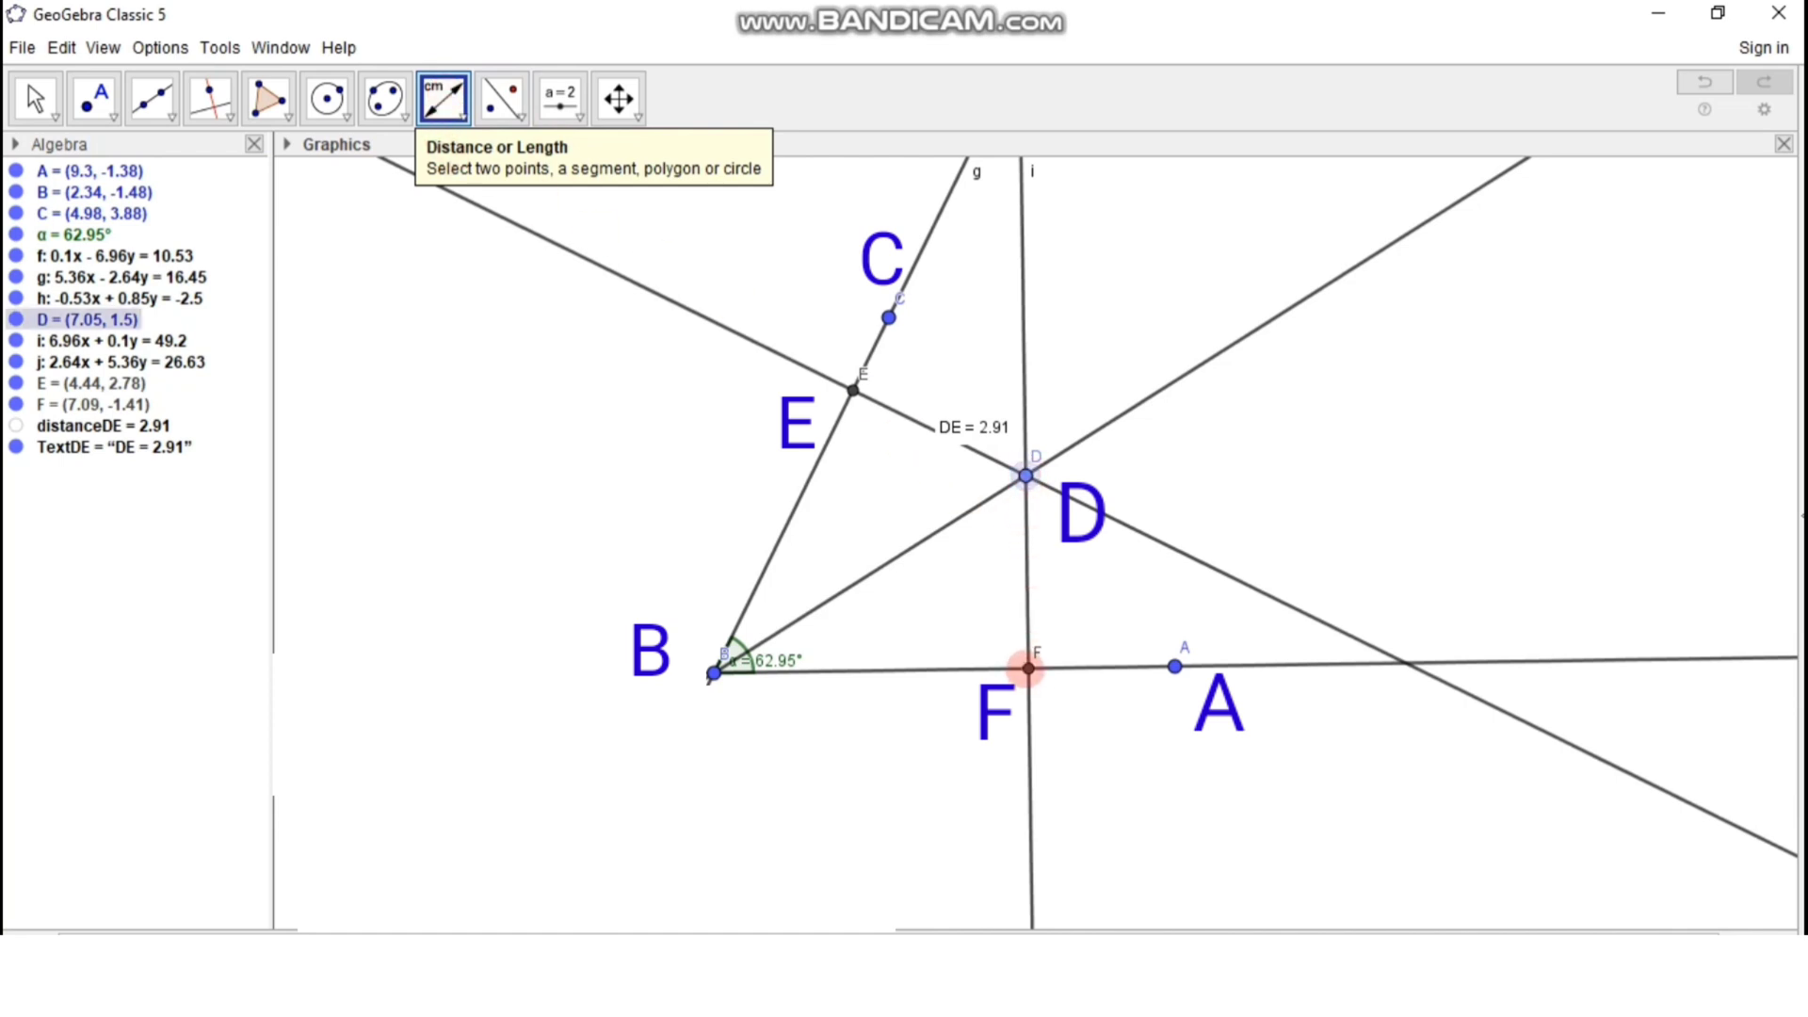
pyautogui.click(1027, 668)
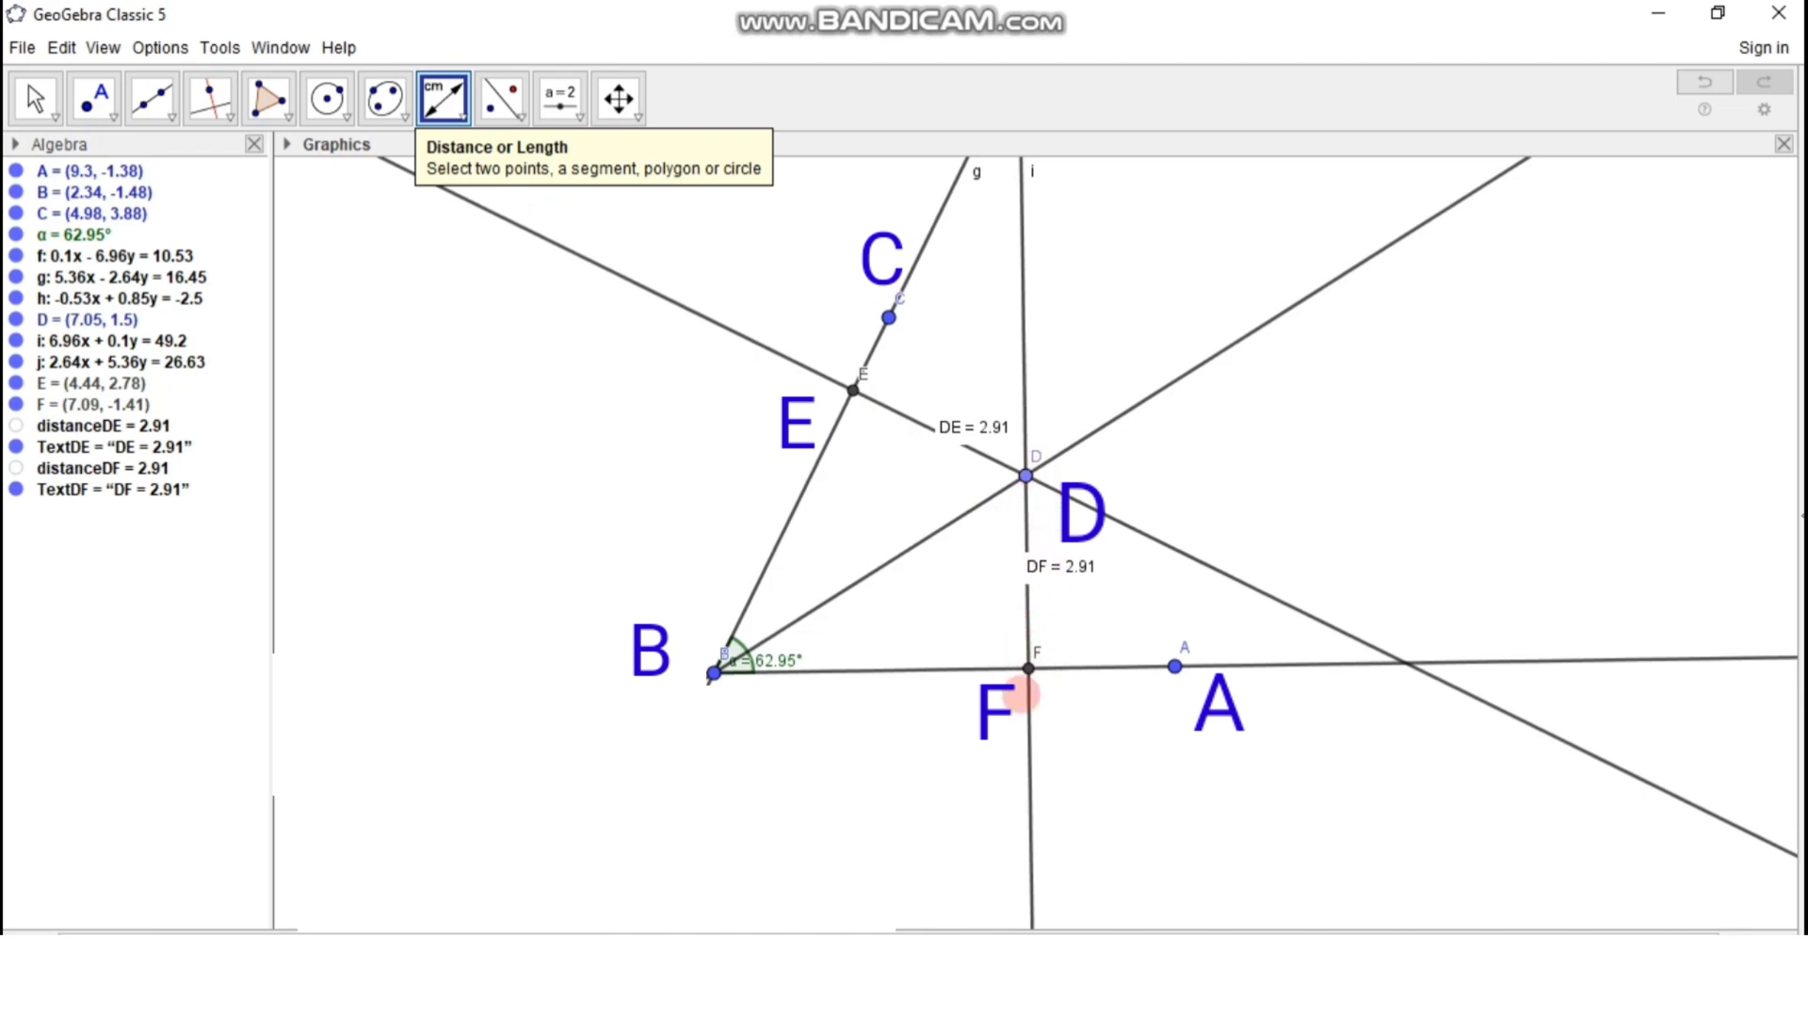